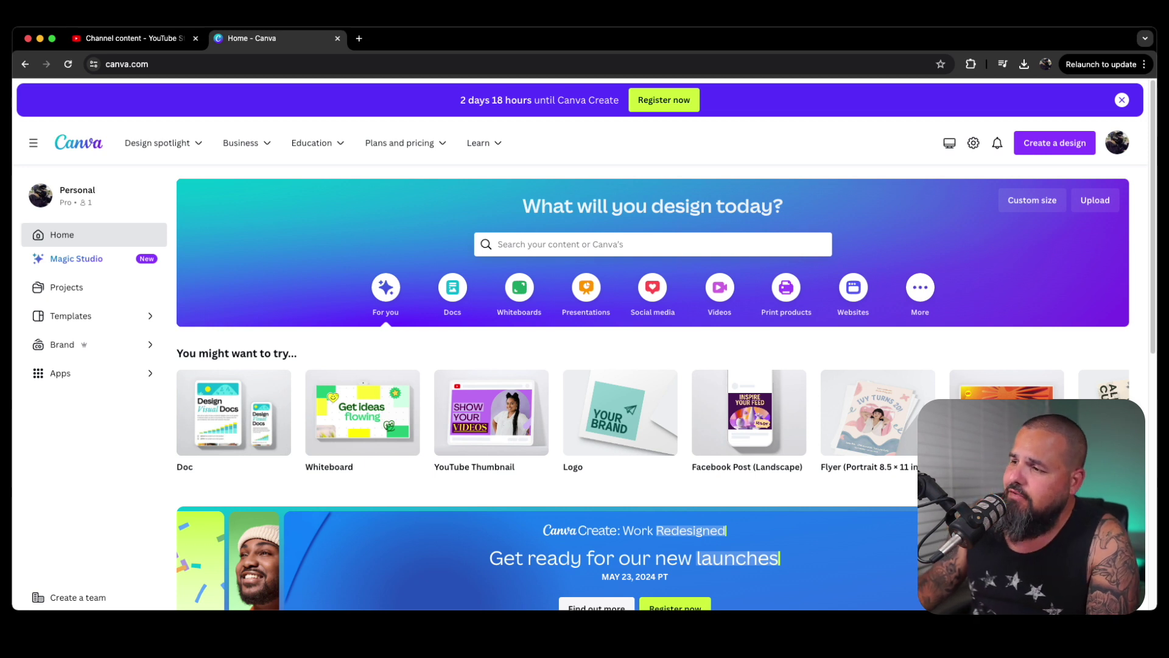
Create a new blank YouTube Thumbnail design from the Create a design list.
click(1038, 146)
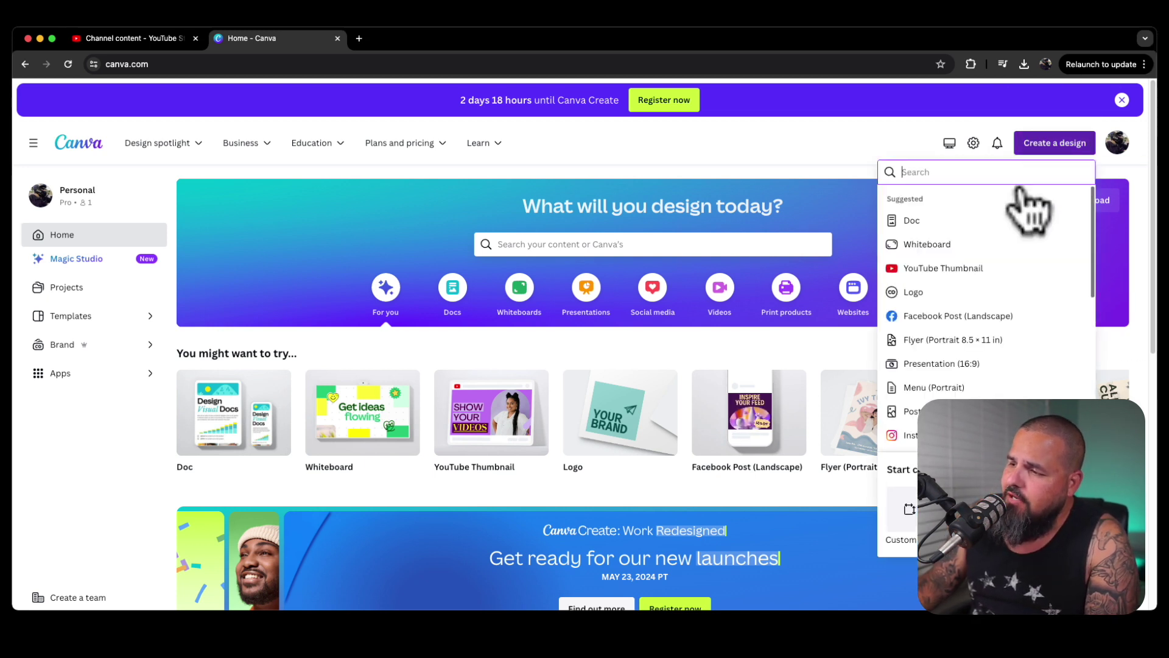
click(974, 269)
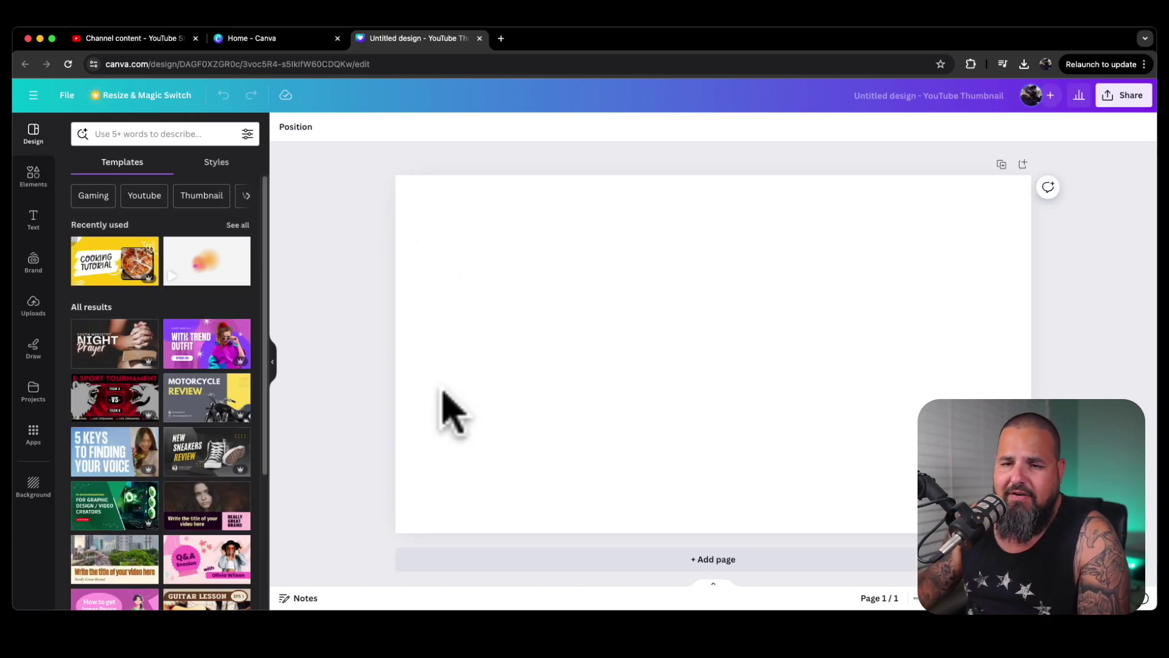
Add the THANK YOU and DON'T FORGET TO SUBSCRIBE text combinations and rearrange them on the page.
click(34, 221)
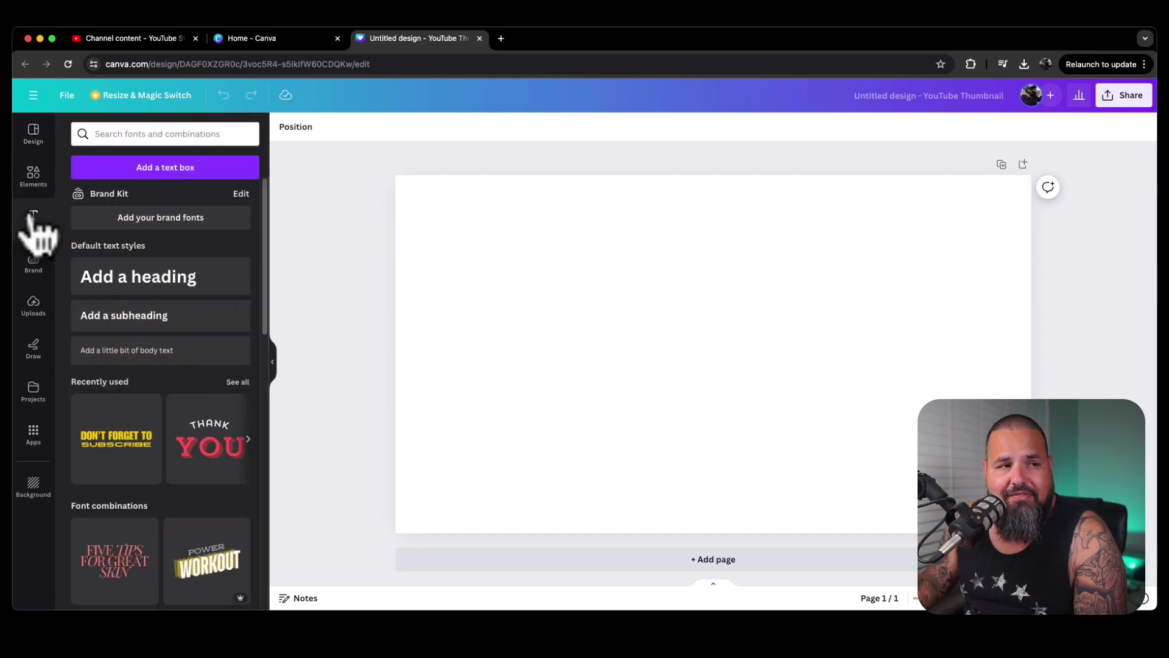
click(207, 440)
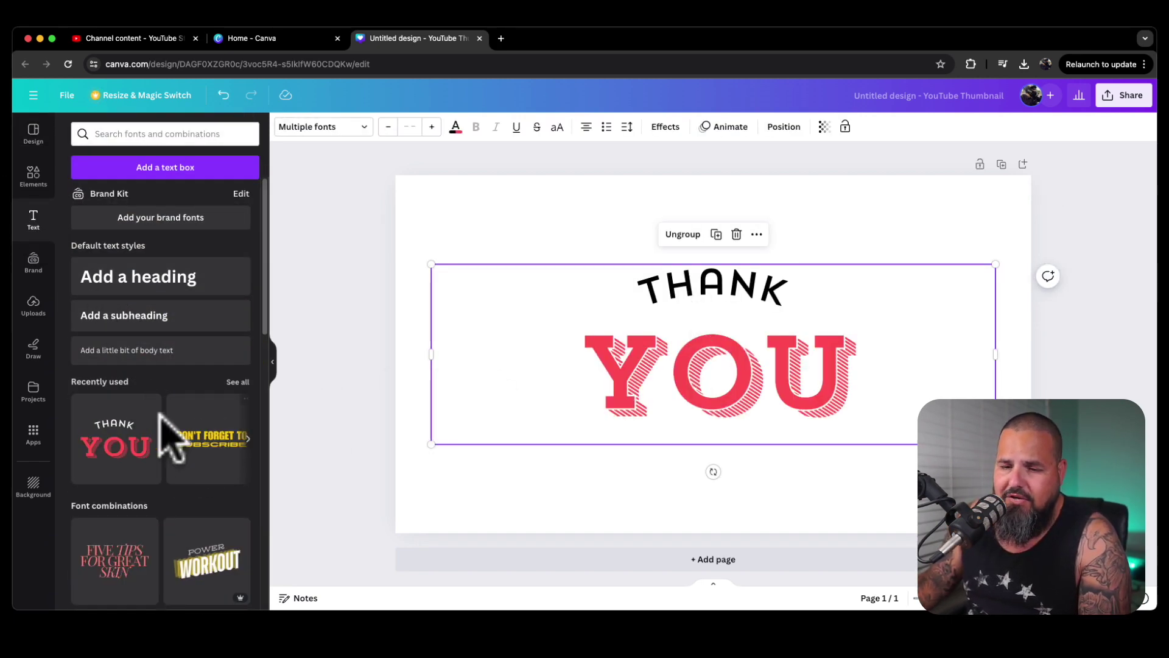
click(204, 472)
drag(700, 335, 643, 189)
drag(673, 308, 645, 390)
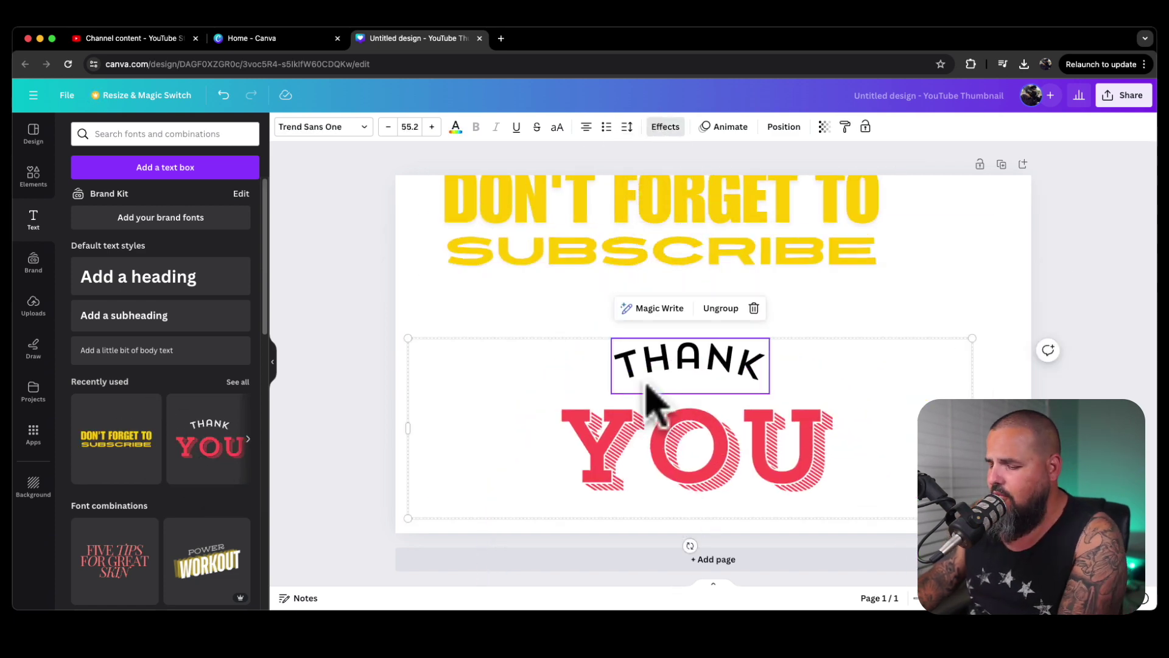
Delete the words THANK and SUBSCRIBE from their text combination groups.
key(Delete)
click(694, 262)
click(694, 274)
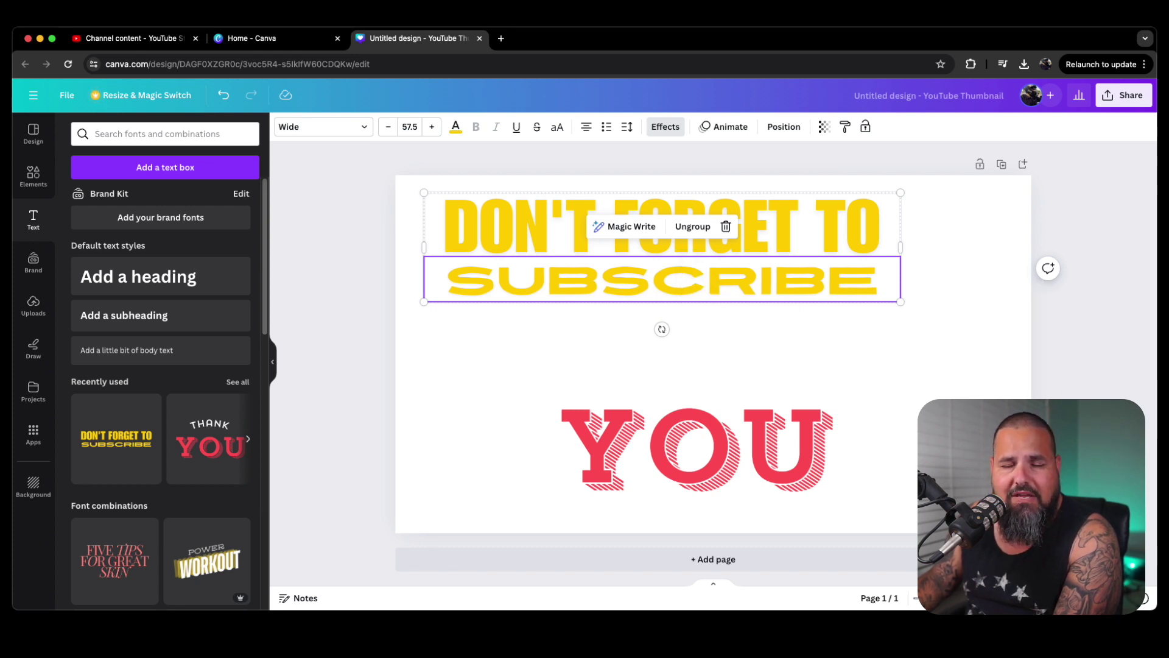
key(Delete)
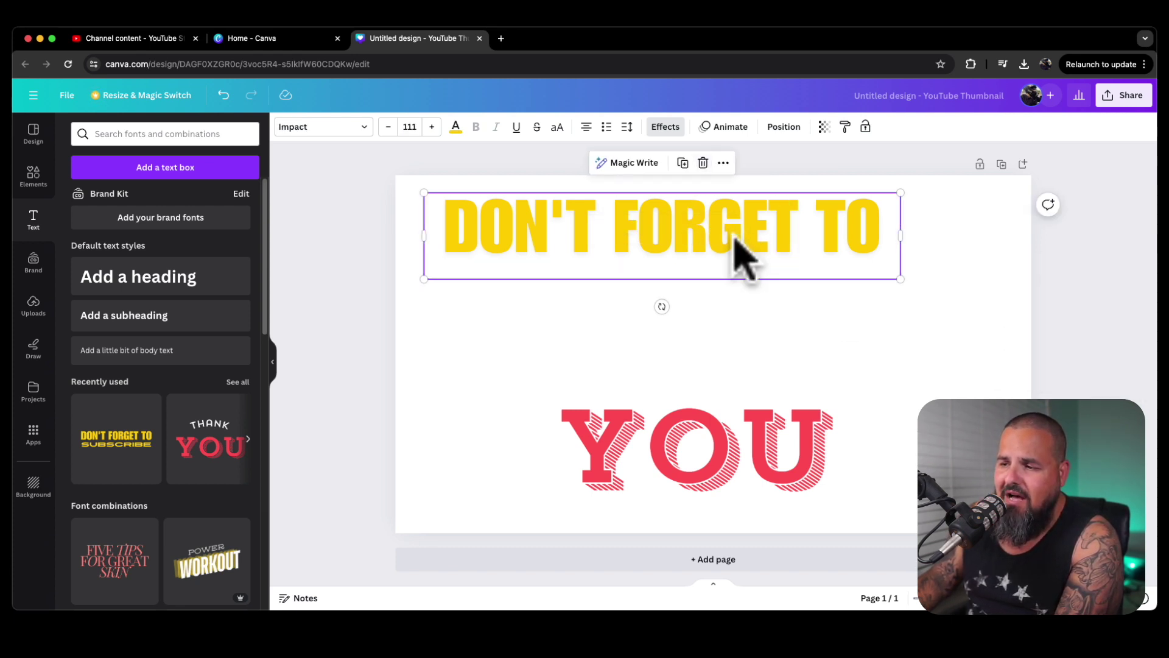
Try the FIVE TIPS FOR GREAT SKIN and POWER WORKOUT combinations, then delete them.
click(101, 575)
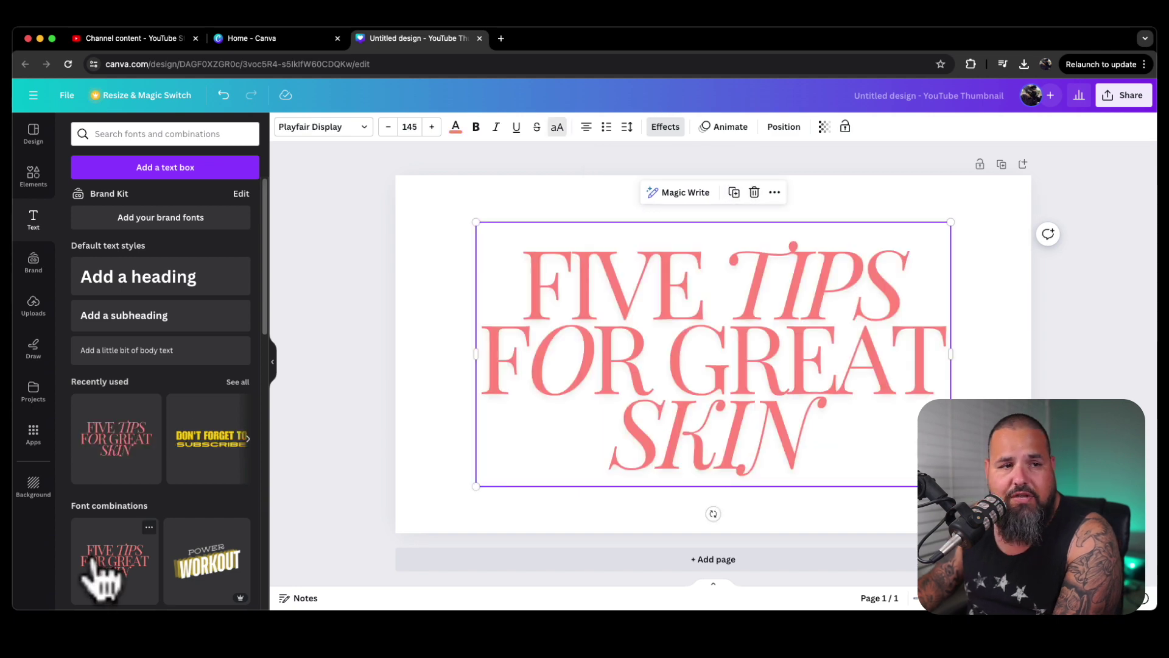
click(204, 569)
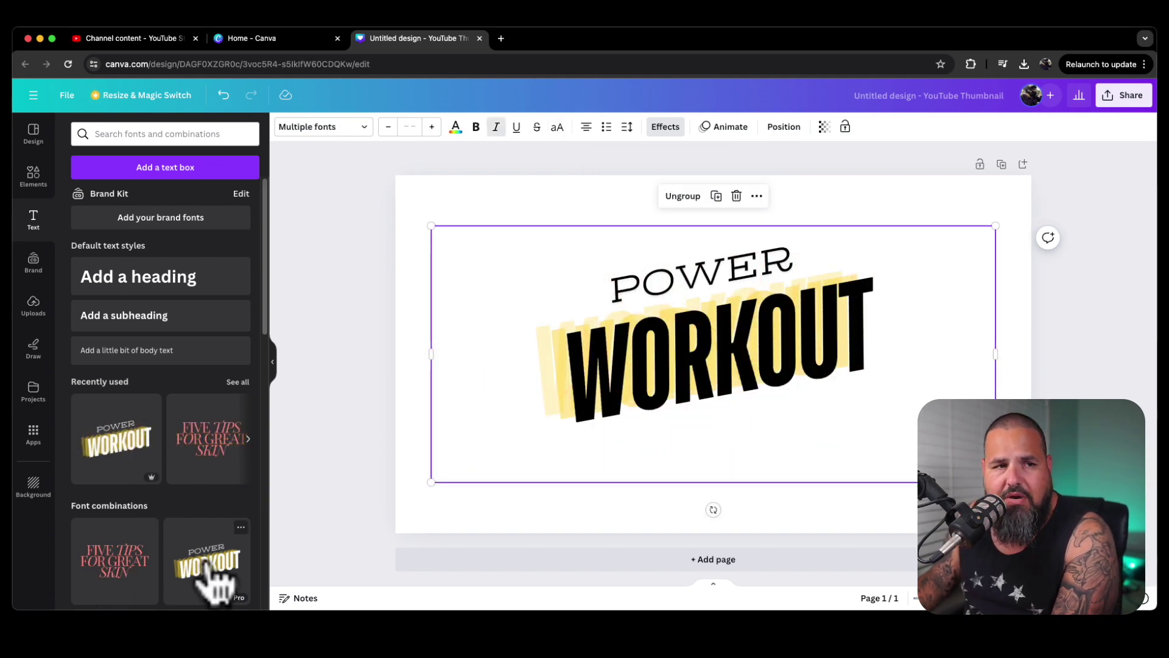
click(736, 195)
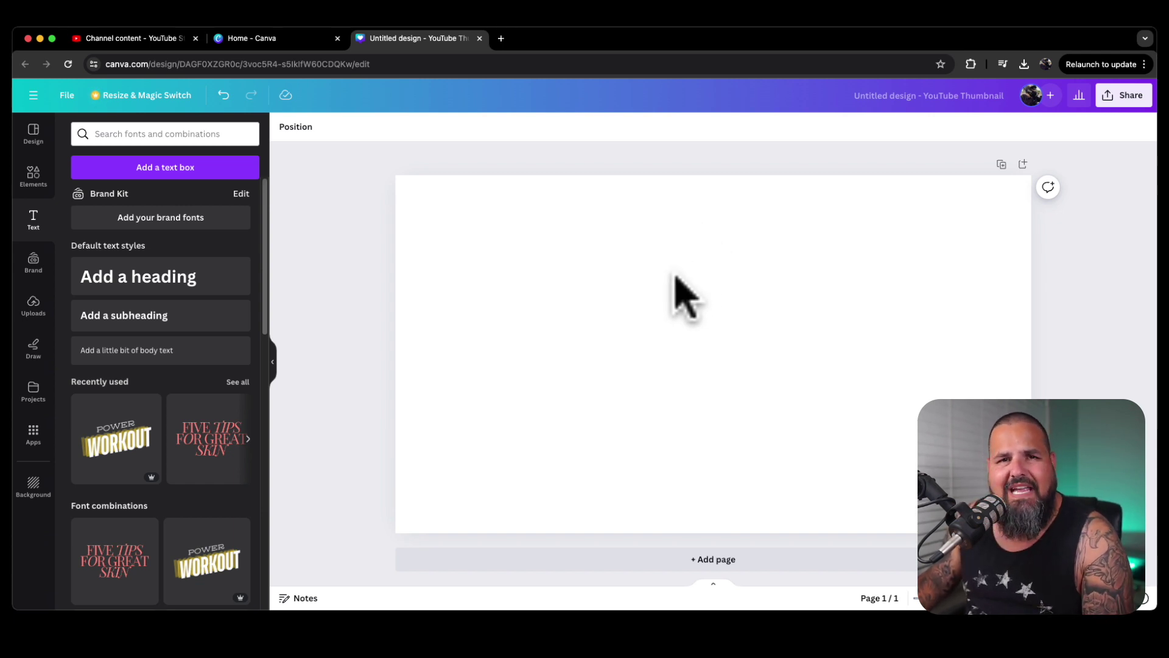
Add a text box reading 'thanks for watching' and enlarge it to font size 80.7.
click(160, 174)
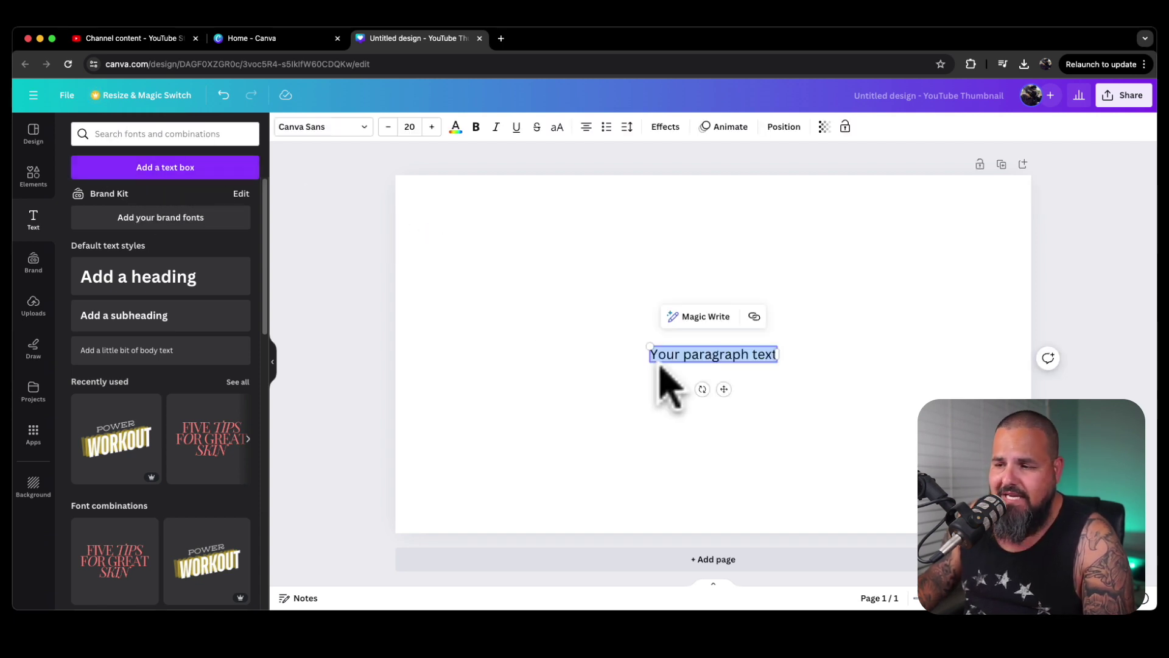
text(thanks for watching)
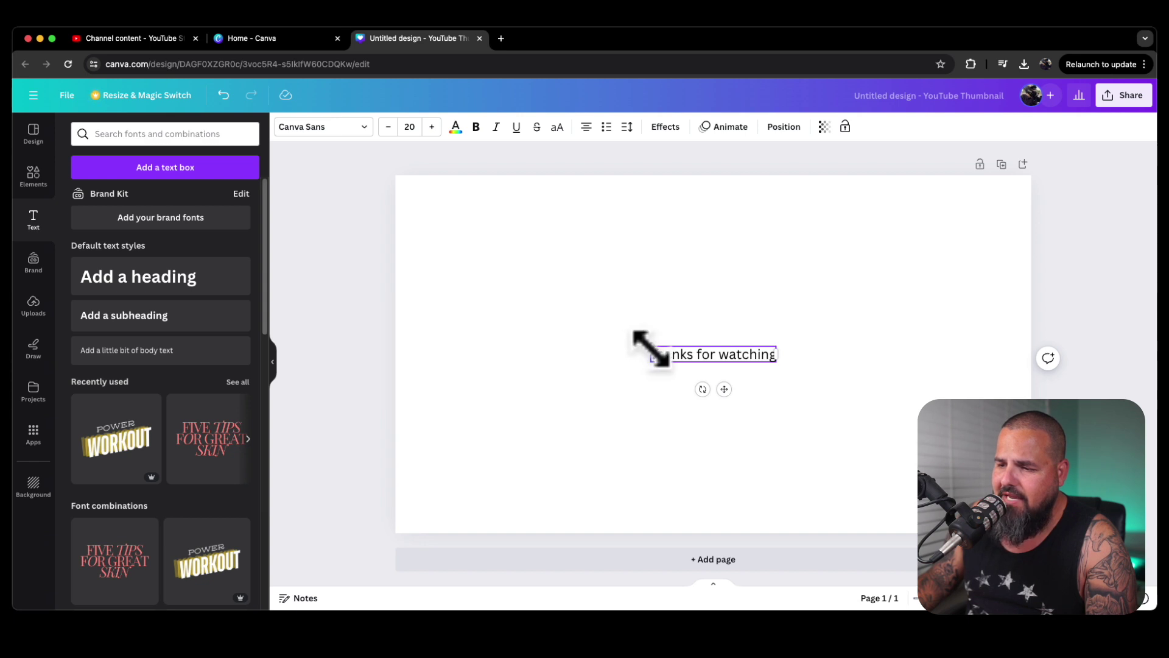
drag(650, 352, 472, 326)
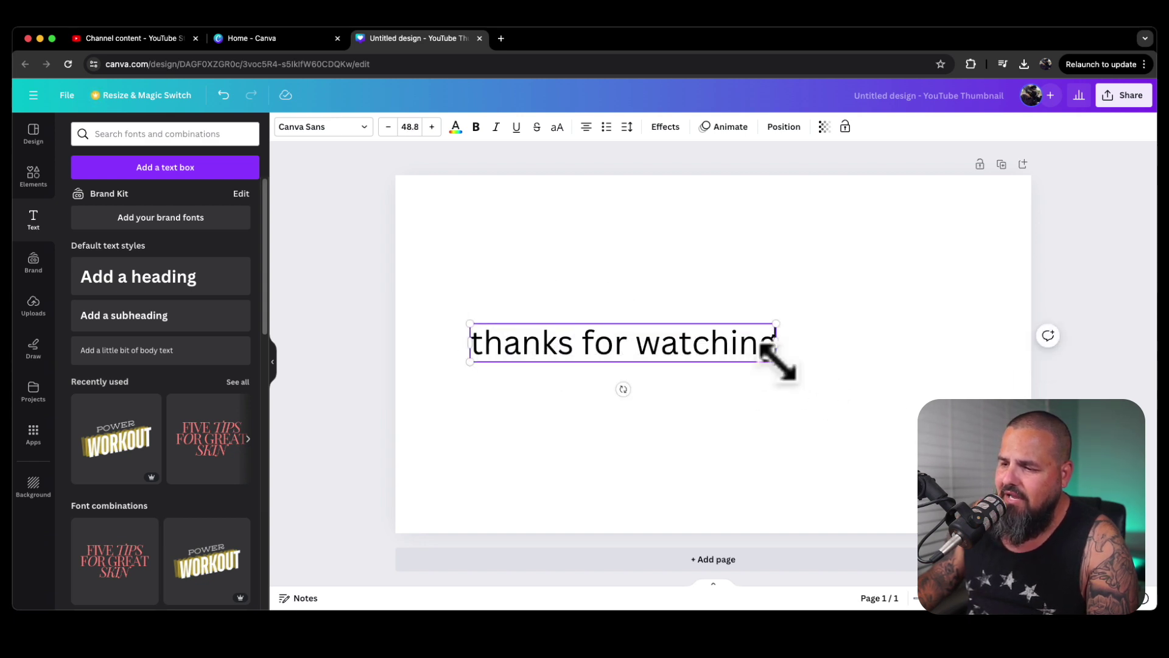
drag(776, 362, 972, 385)
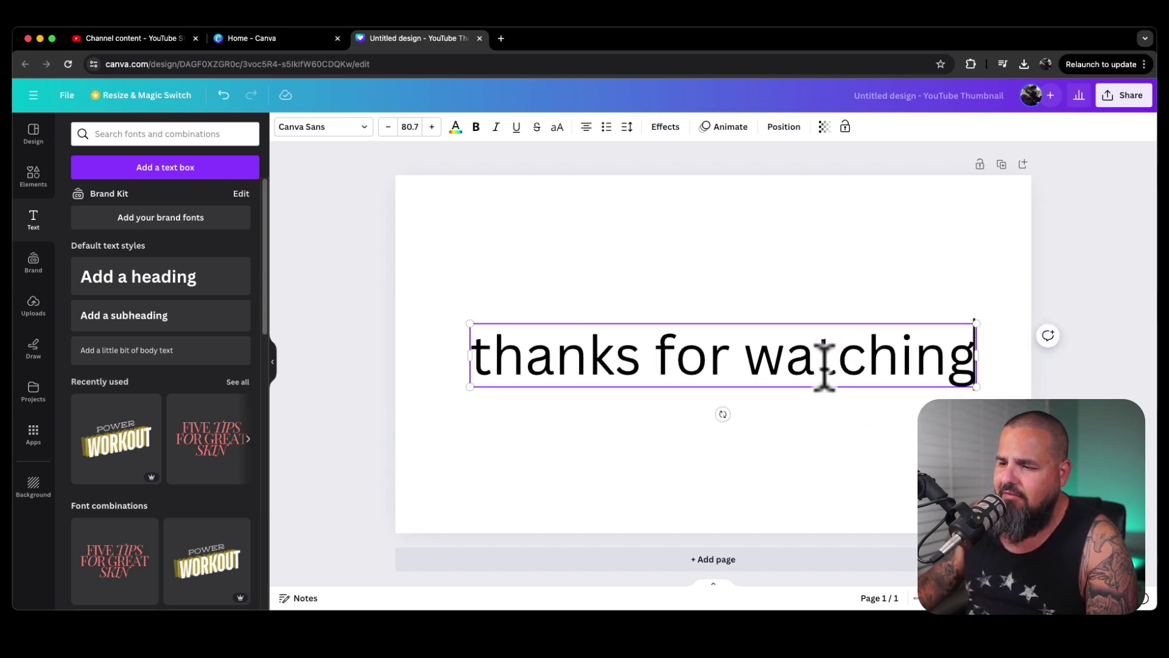
Try Shadow, Curve and Background effects on the text, then apply Lift at intensity 50.
click(666, 128)
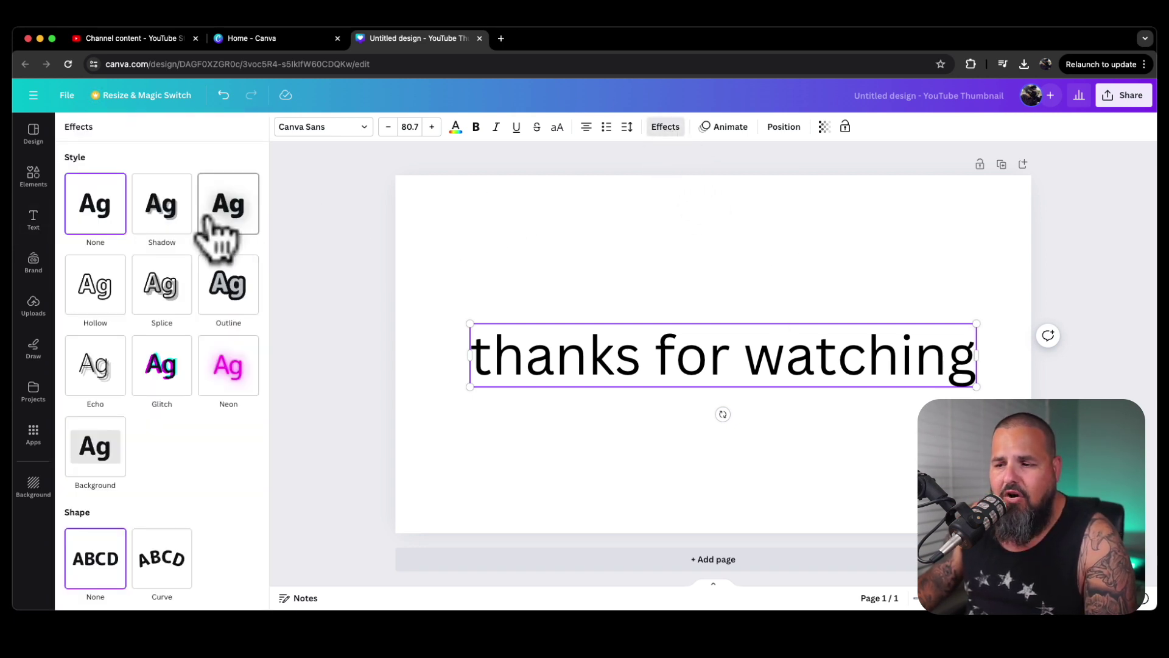
click(164, 220)
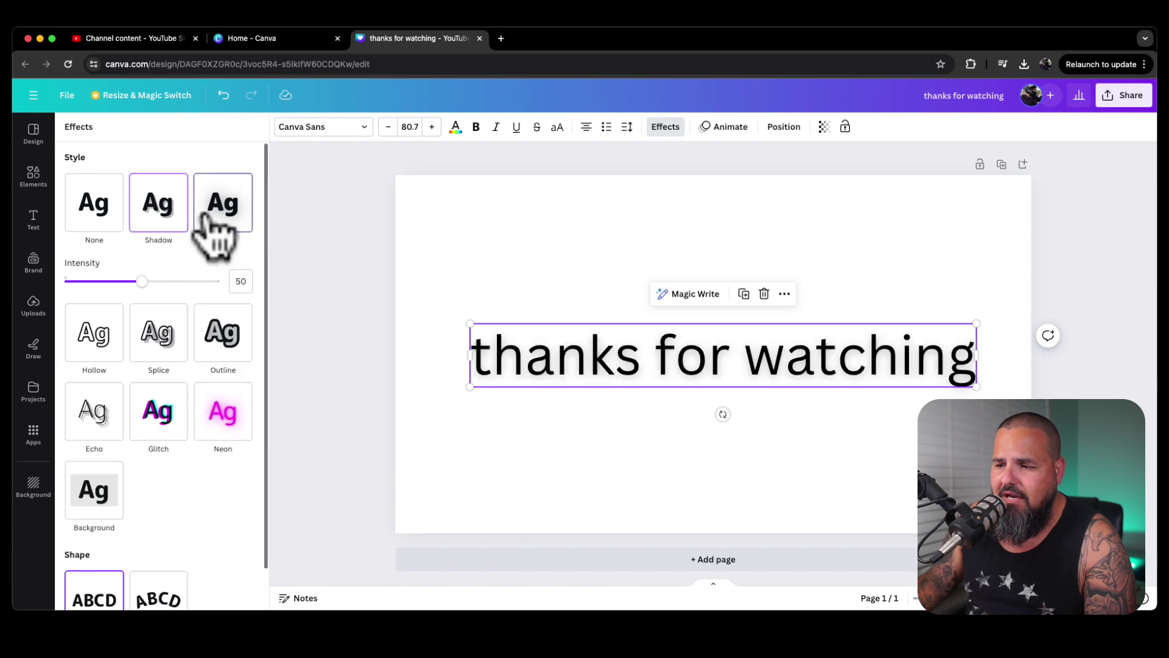
click(137, 212)
click(103, 214)
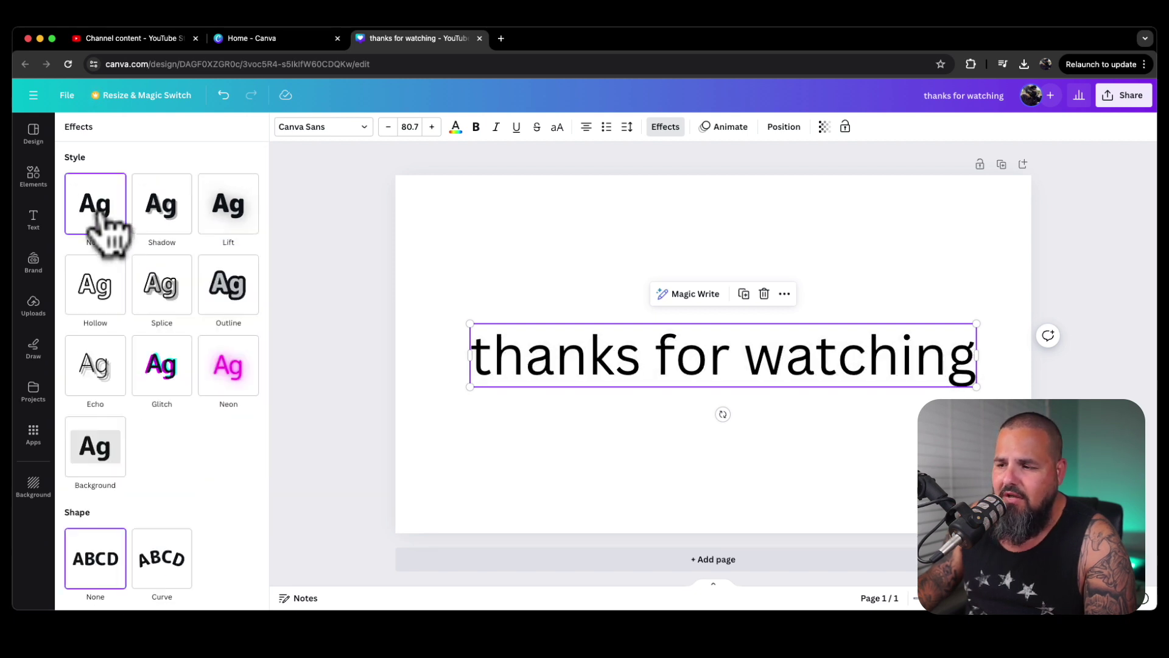
click(153, 578)
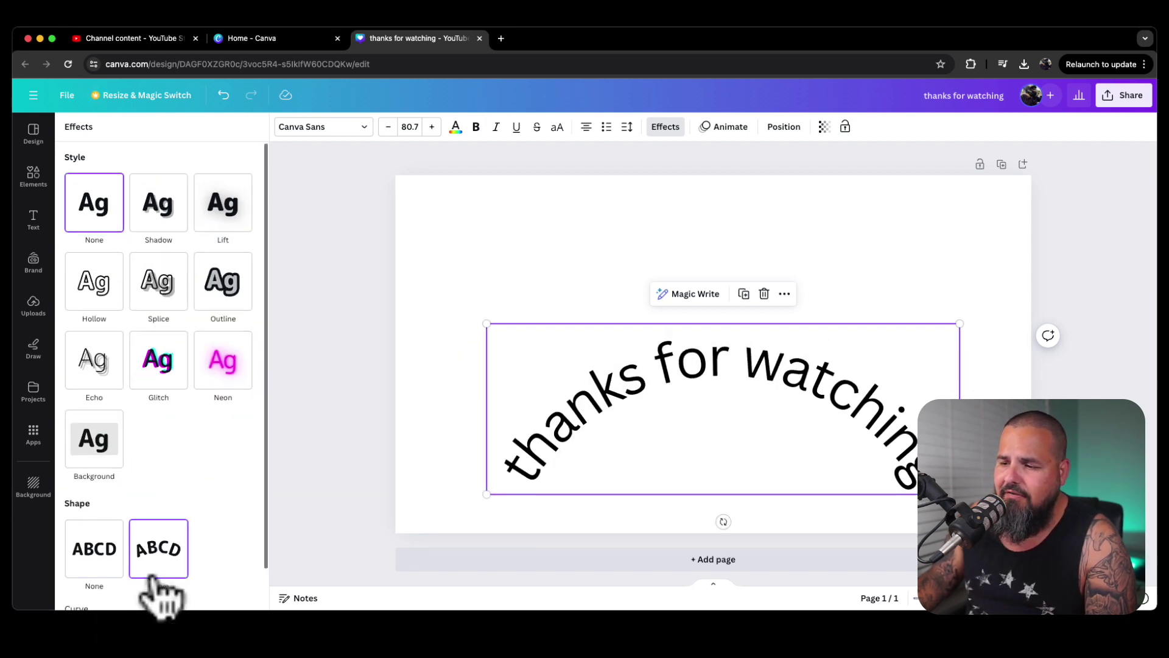
click(98, 557)
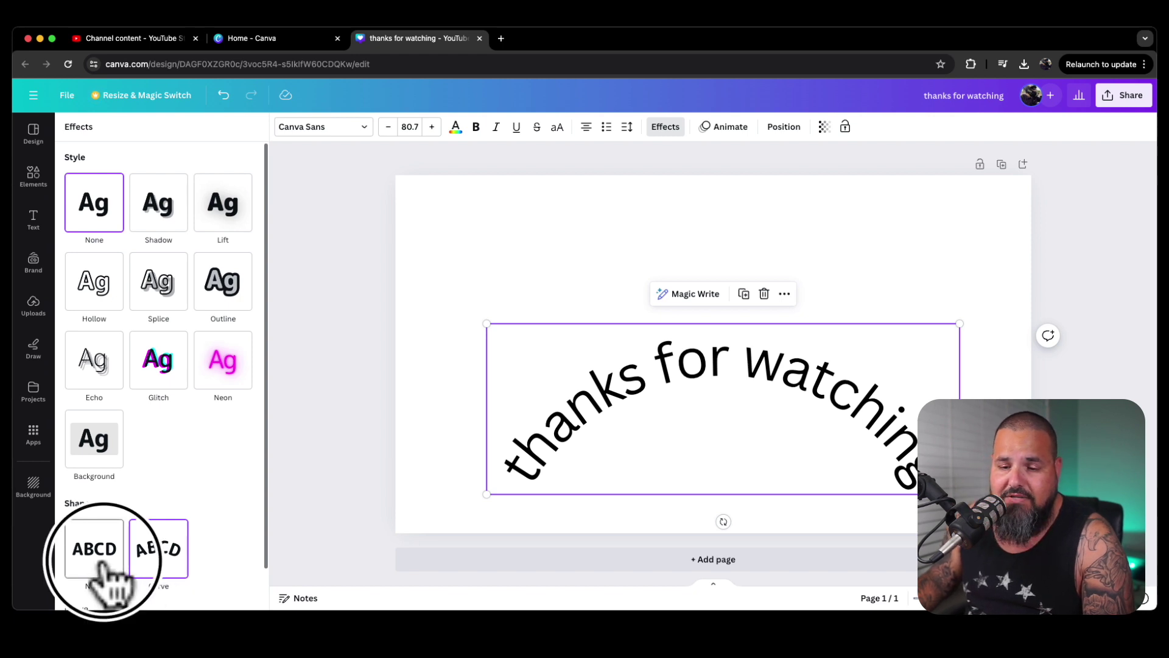
click(96, 454)
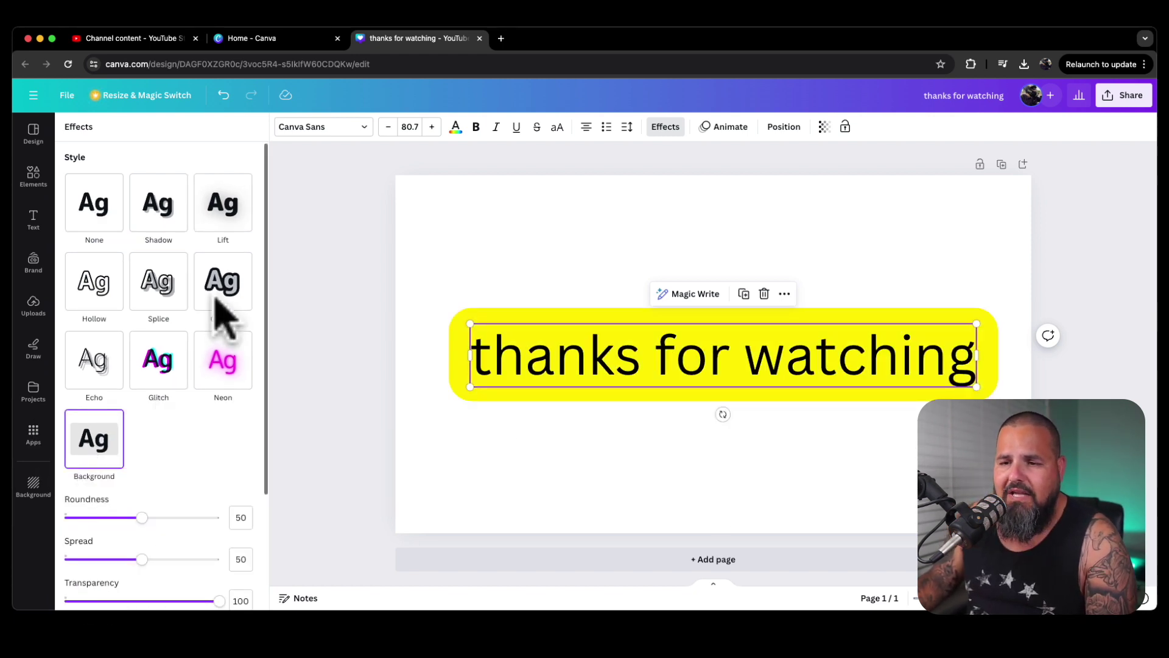
click(218, 222)
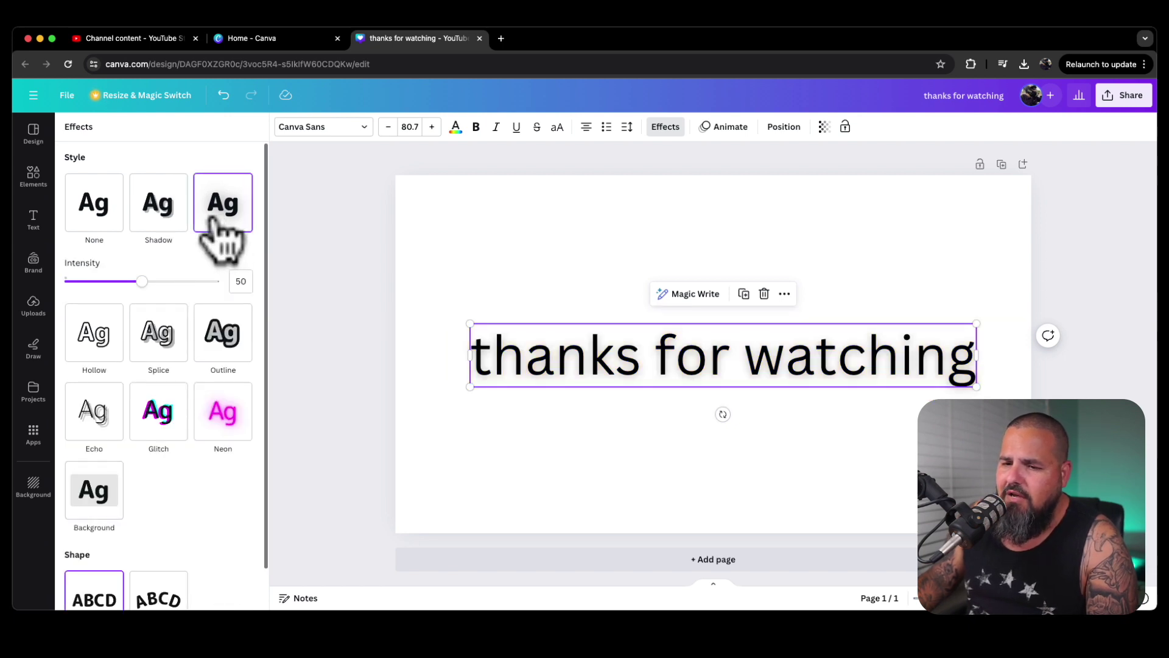
Raise the Lift intensity to 60 and duplicate the 'thanks for watching' text box.
drag(142, 281, 157, 281)
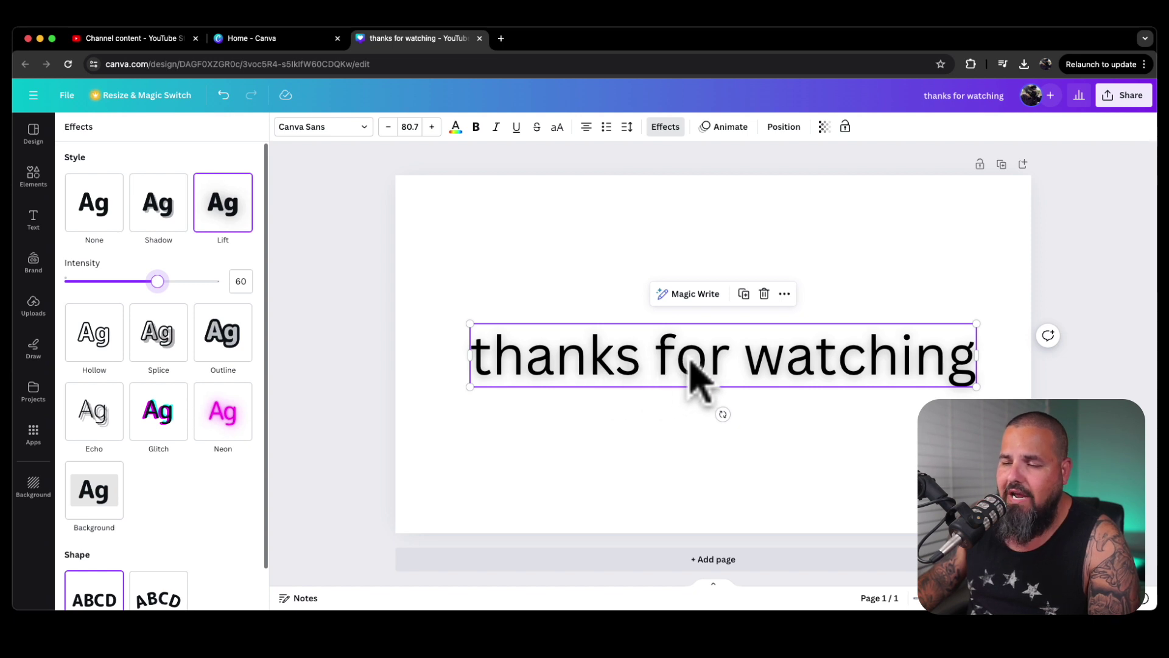
key(Escape)
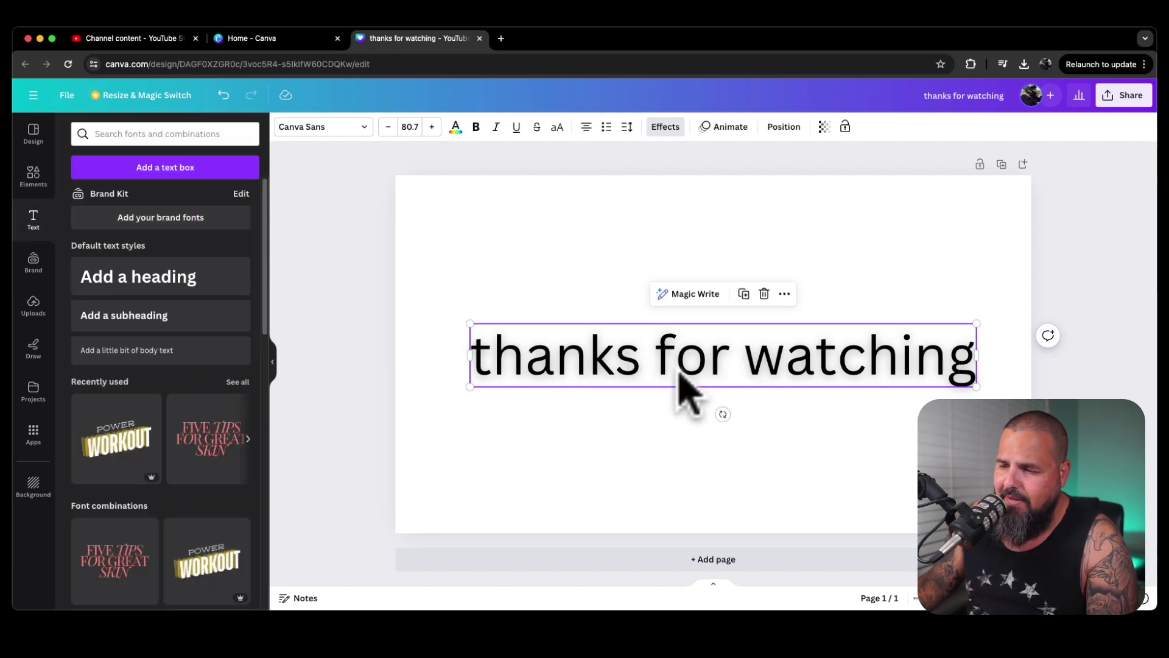
key(super+d)
Select the word 'watching' inside the top text box for editing.
click(757, 353)
click(754, 352)
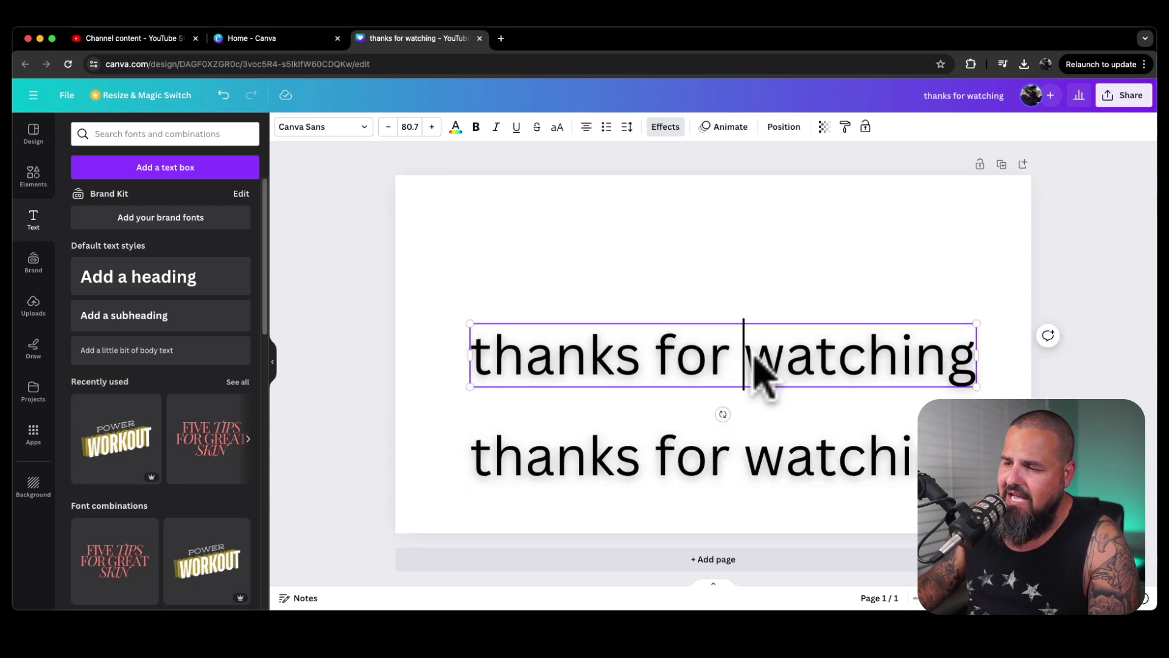
drag(754, 354, 1026, 367)
Delete 'watching' from the top box and move the 'thanks for' box left.
key(BackSpace)
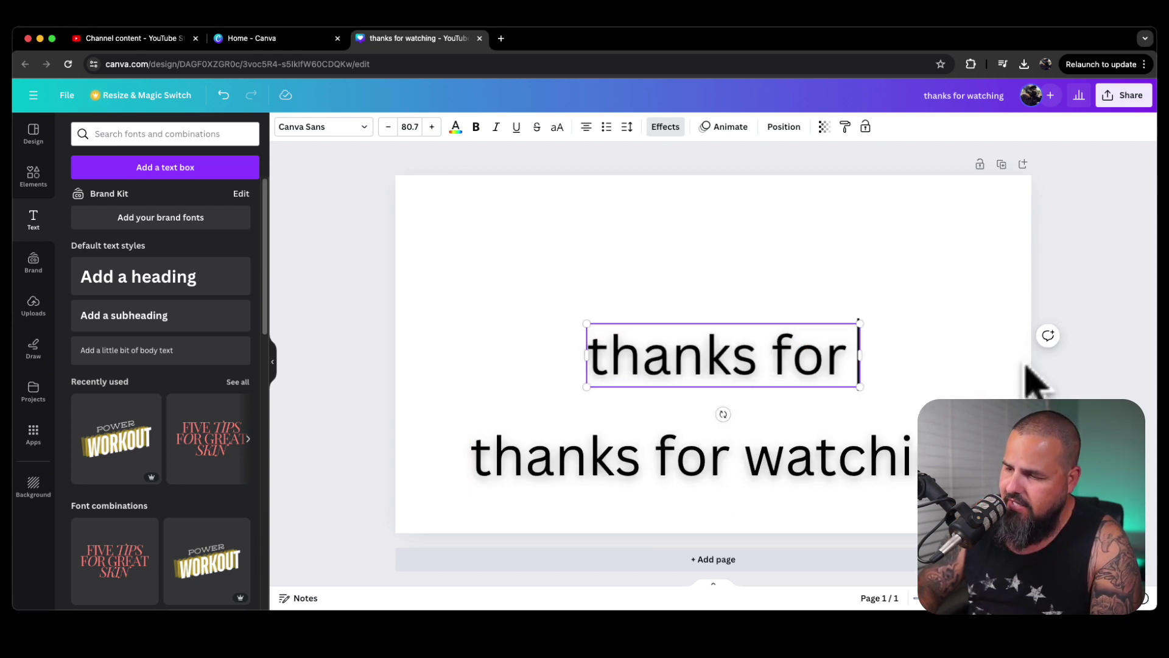
click(754, 327)
drag(733, 366, 581, 355)
Delete 'thanks for' from the lower copy so it reads only 'watching'.
click(752, 453)
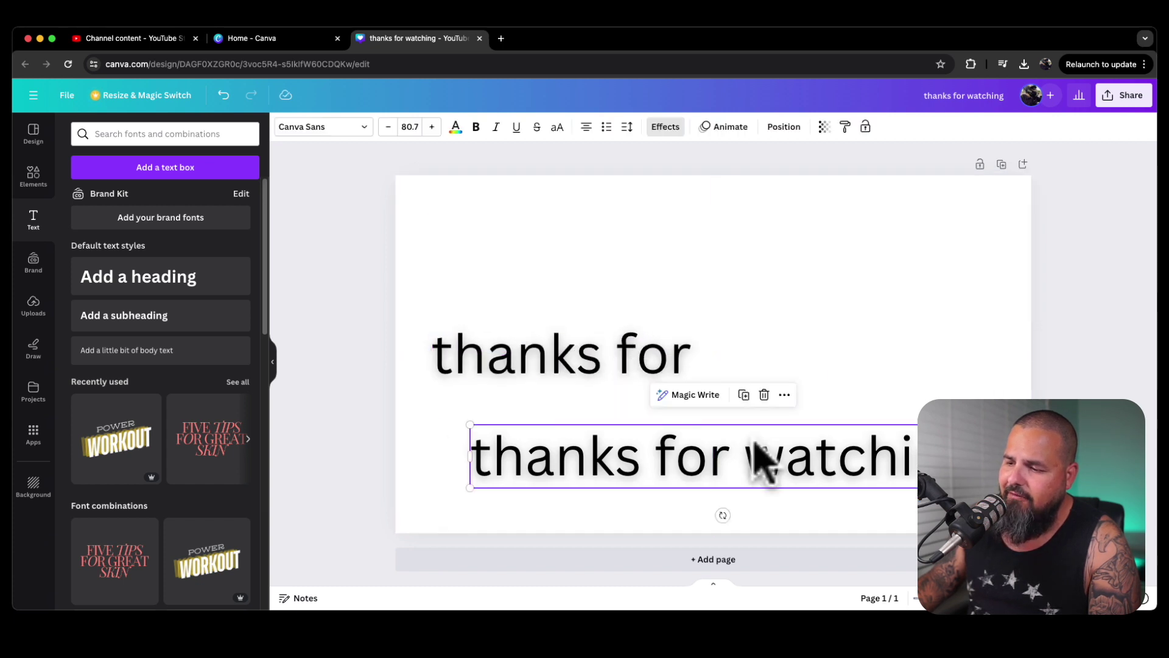
click(761, 472)
click(753, 456)
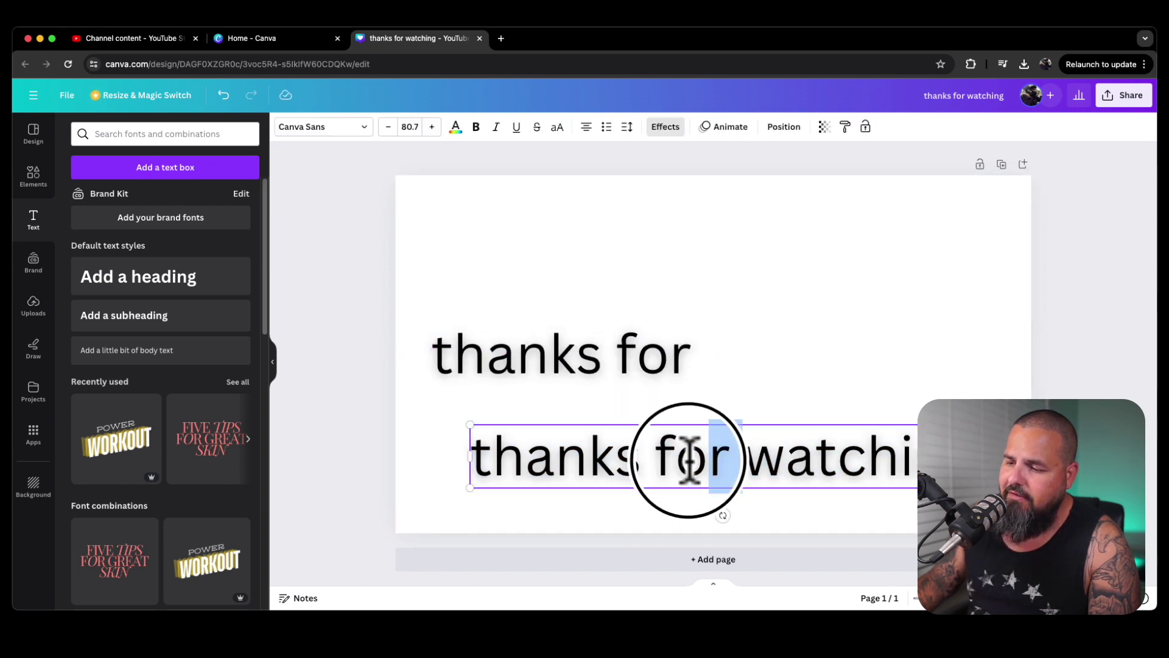
key(shift+alt+Right)
click(470, 456)
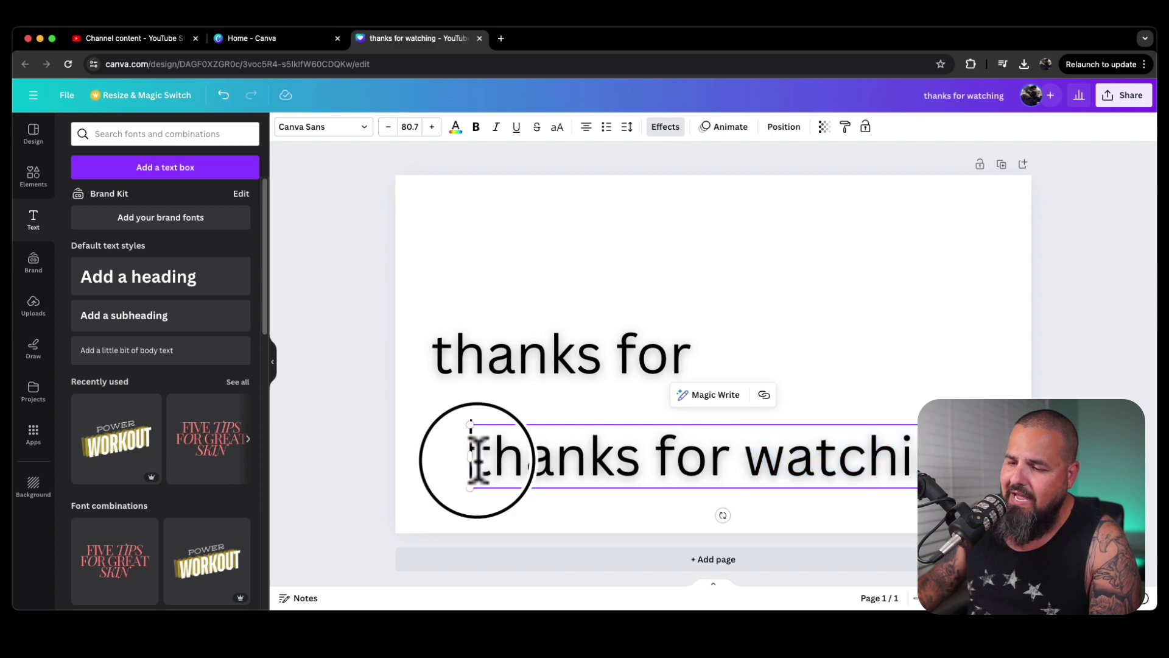
drag(481, 457, 735, 468)
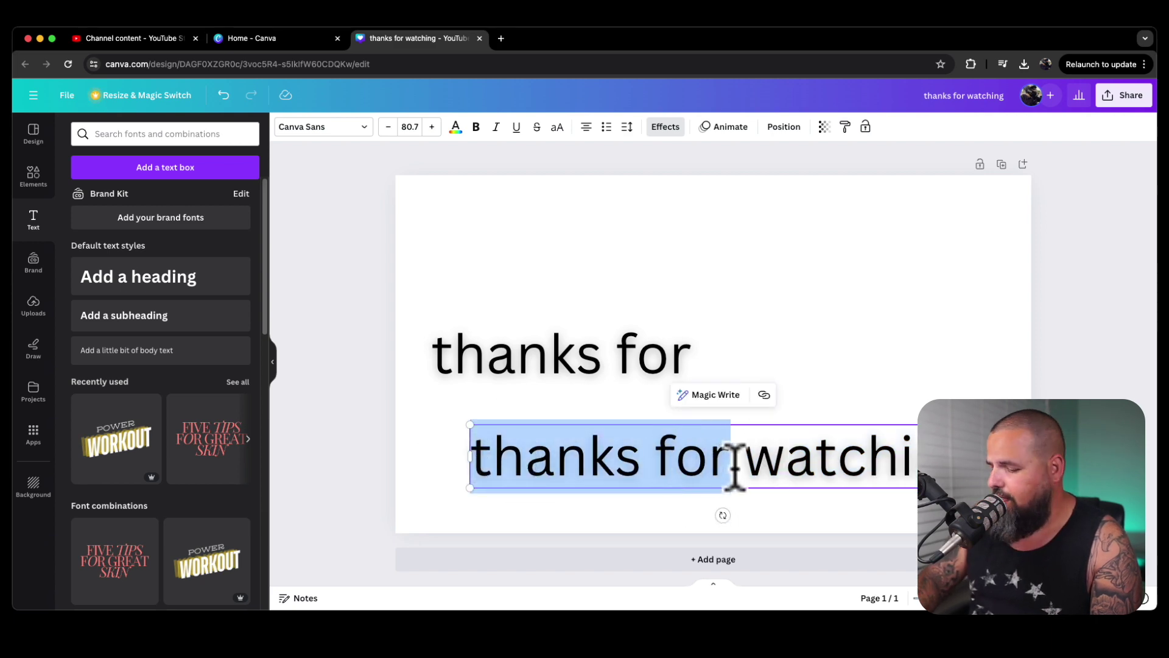
key(BackSpace)
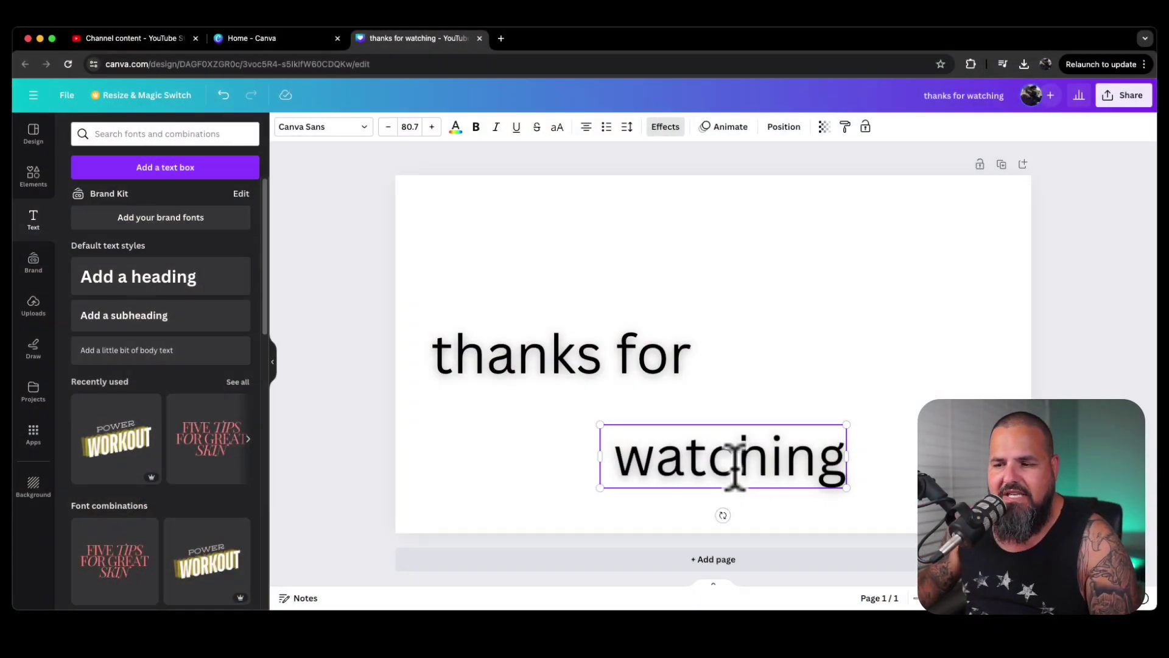
Apply the Curve effect to 'thanks for' and reduce its curve value to 40.
click(655, 359)
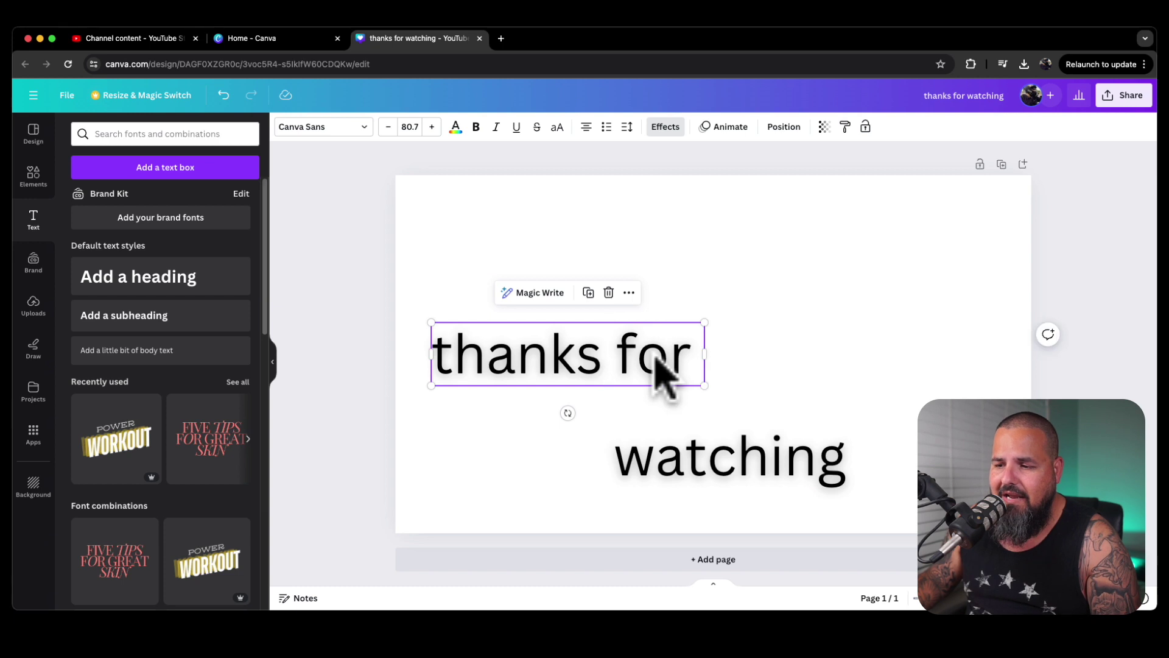
click(670, 126)
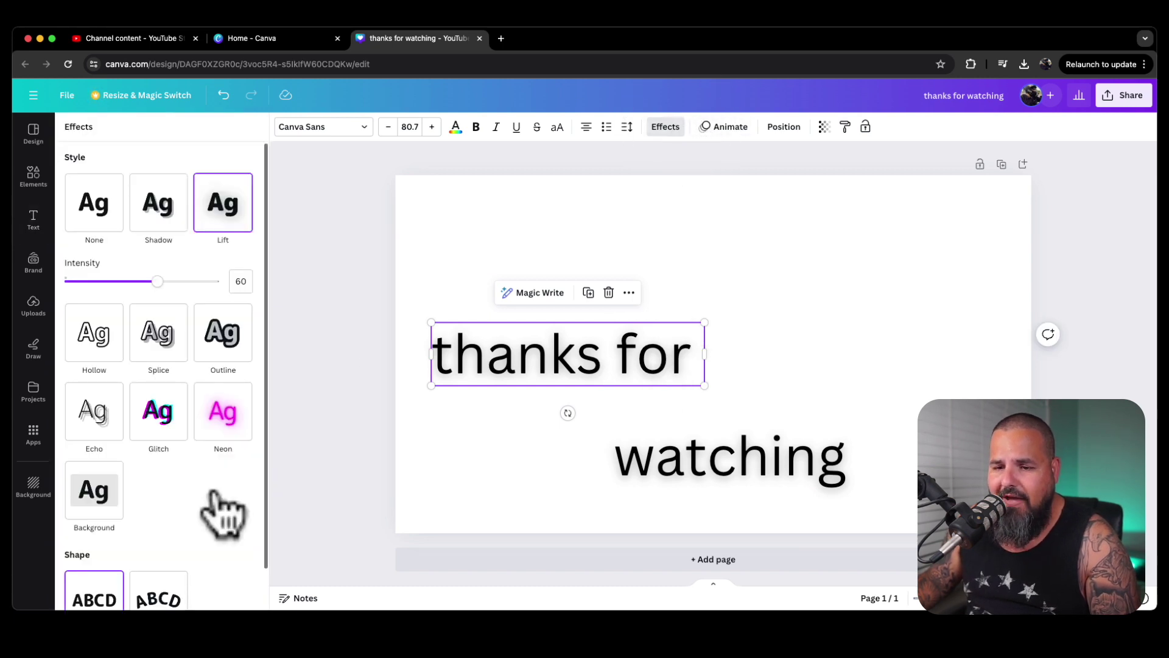
scroll(171, 532, down, 2)
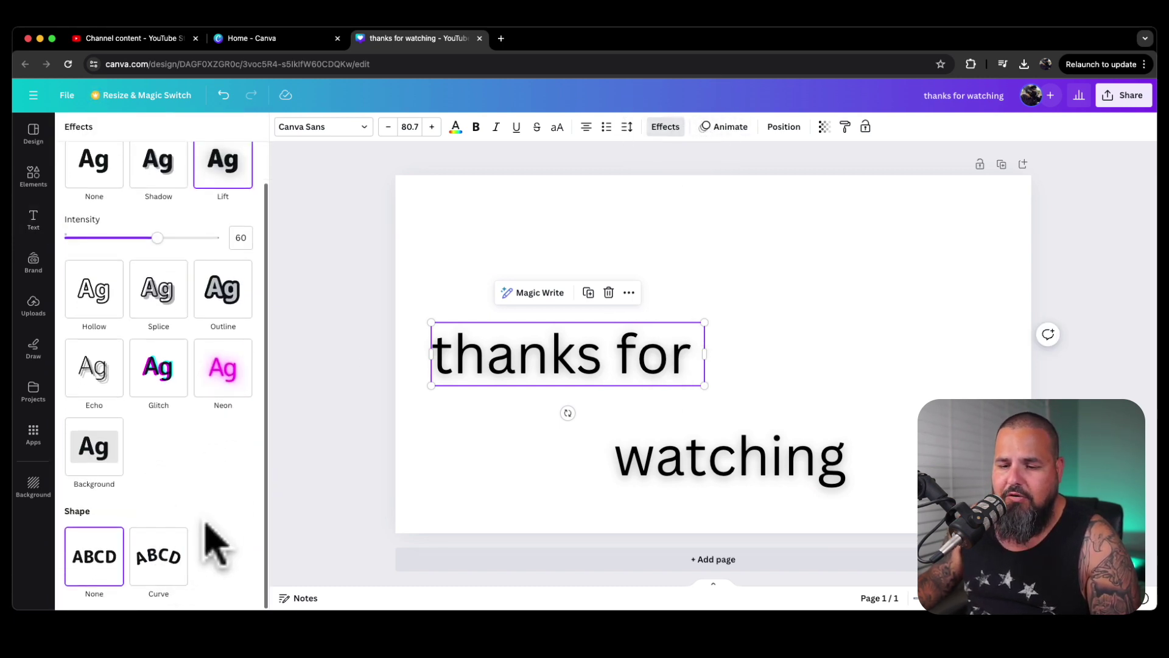
click(160, 556)
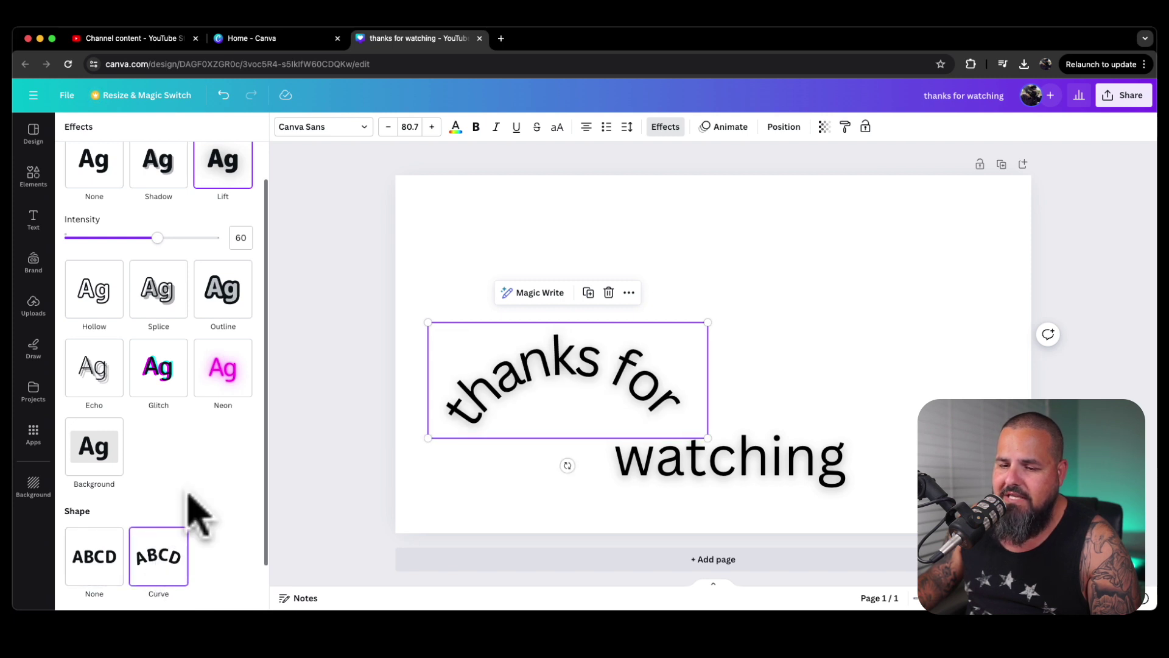
scroll(200, 505, down, 2)
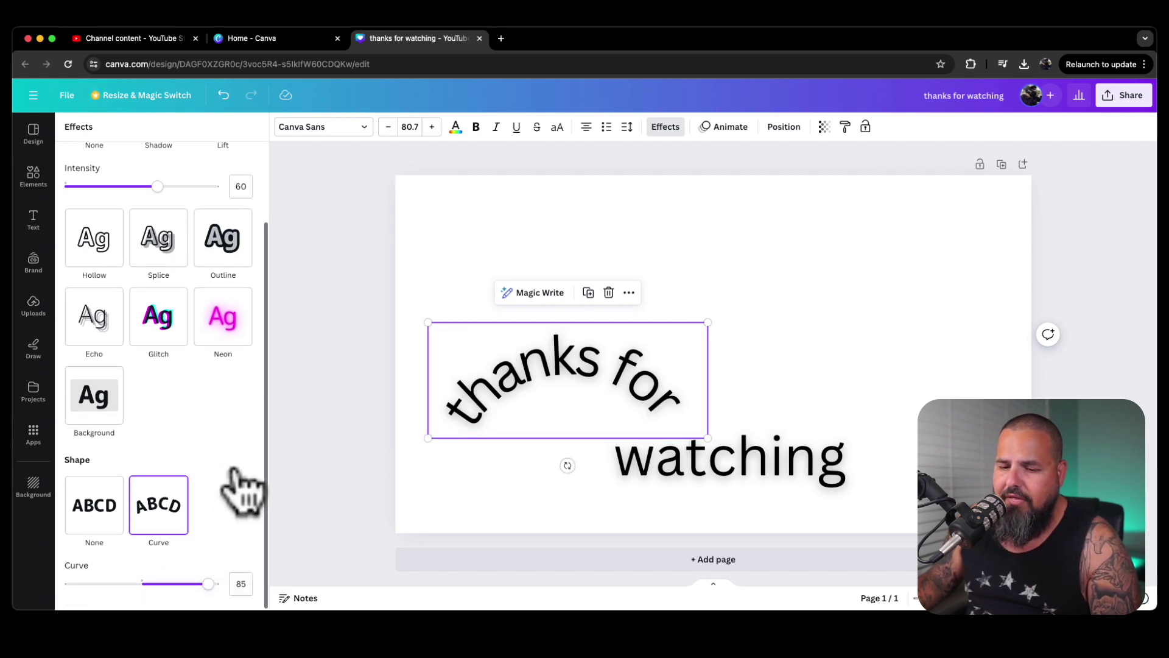
drag(206, 585, 173, 583)
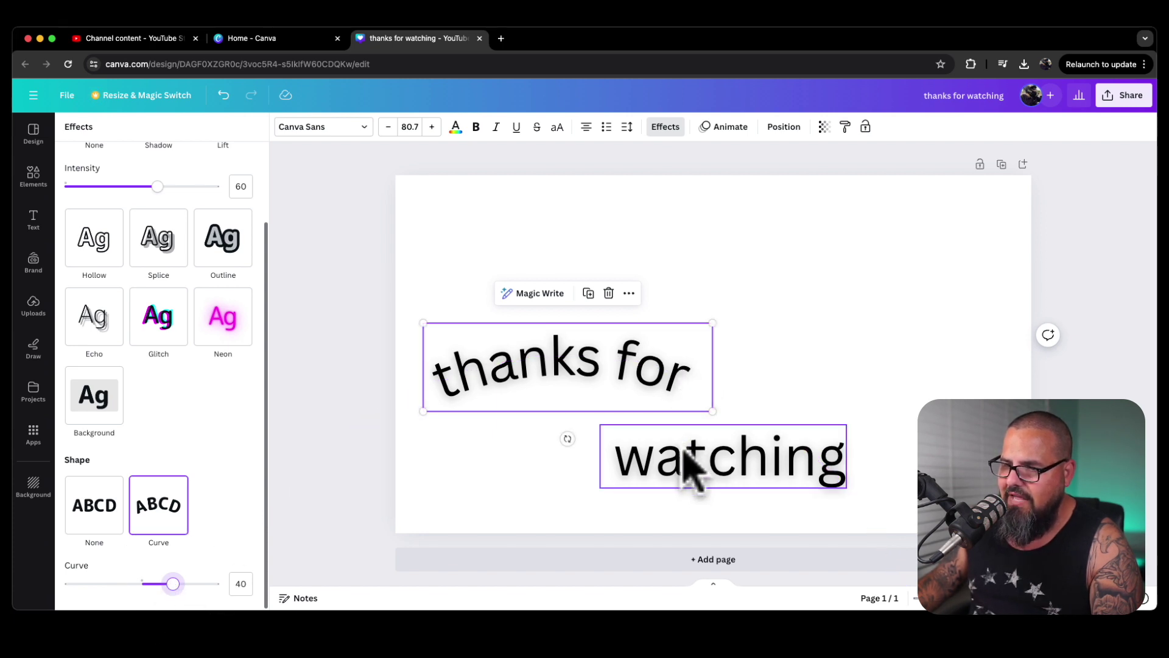
Move 'watching' beside 'thanks for' and apply a Curve effect of -40.
drag(682, 463, 785, 372)
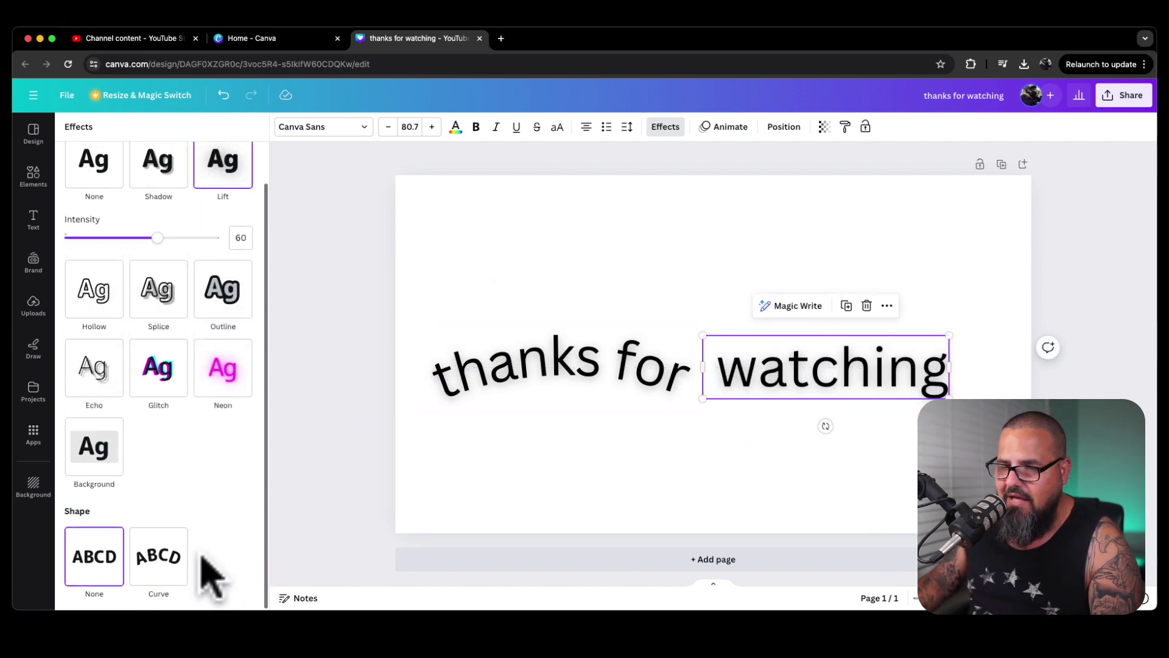
click(172, 566)
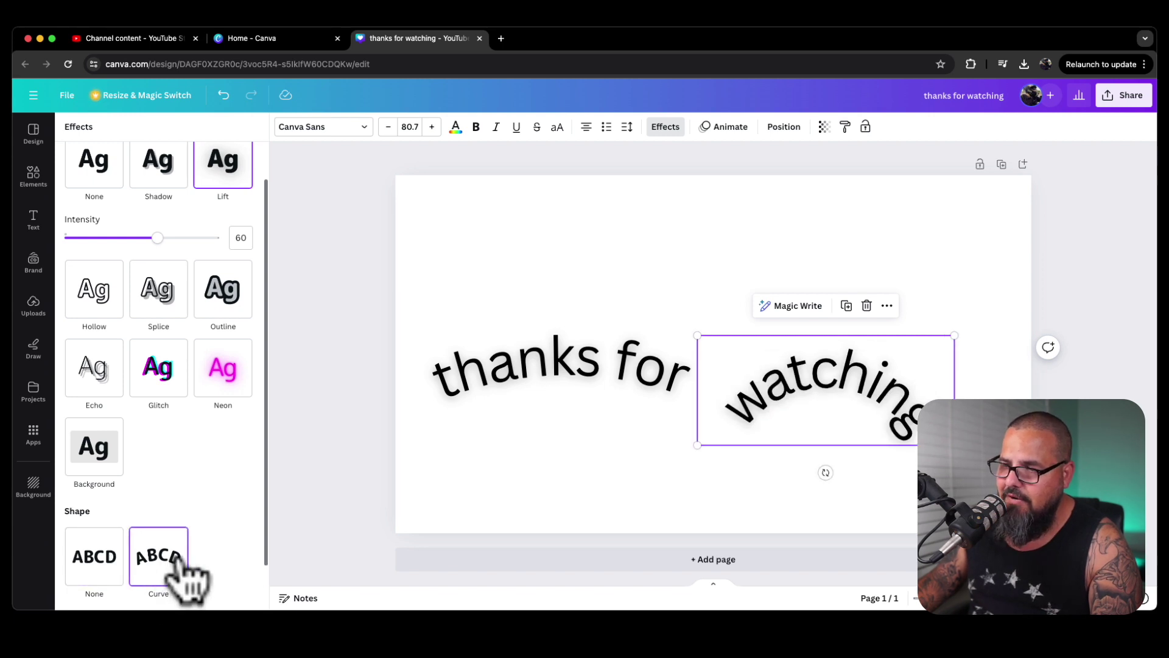
scroll(244, 545, down, 2)
click(244, 582)
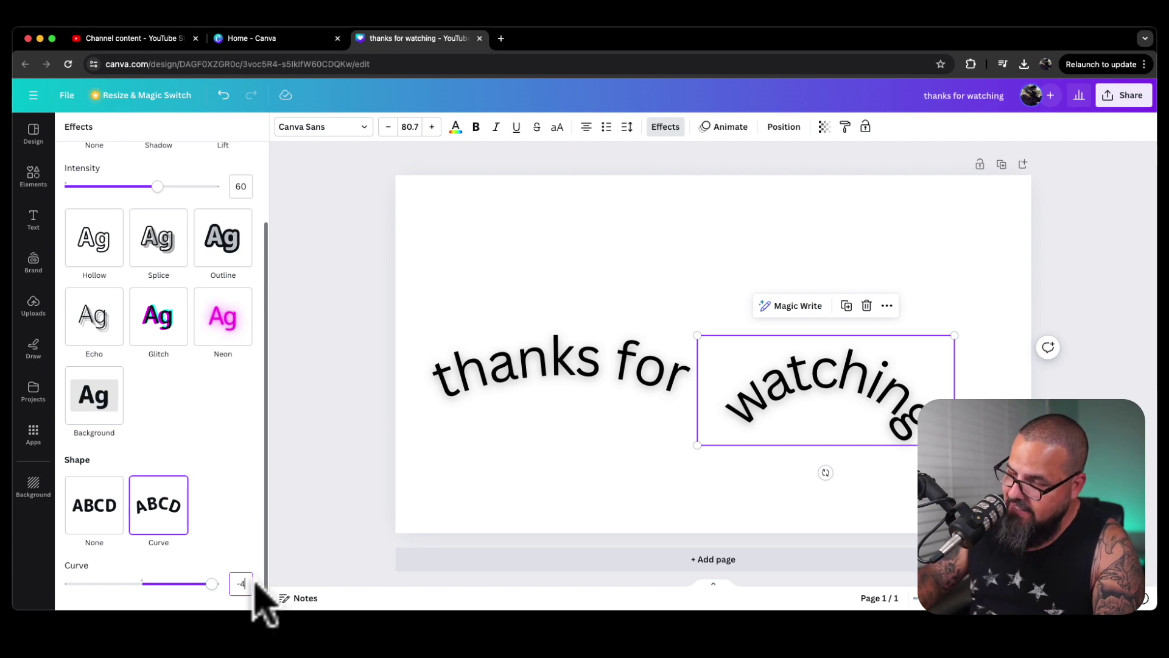
text(-40)
key(Return)
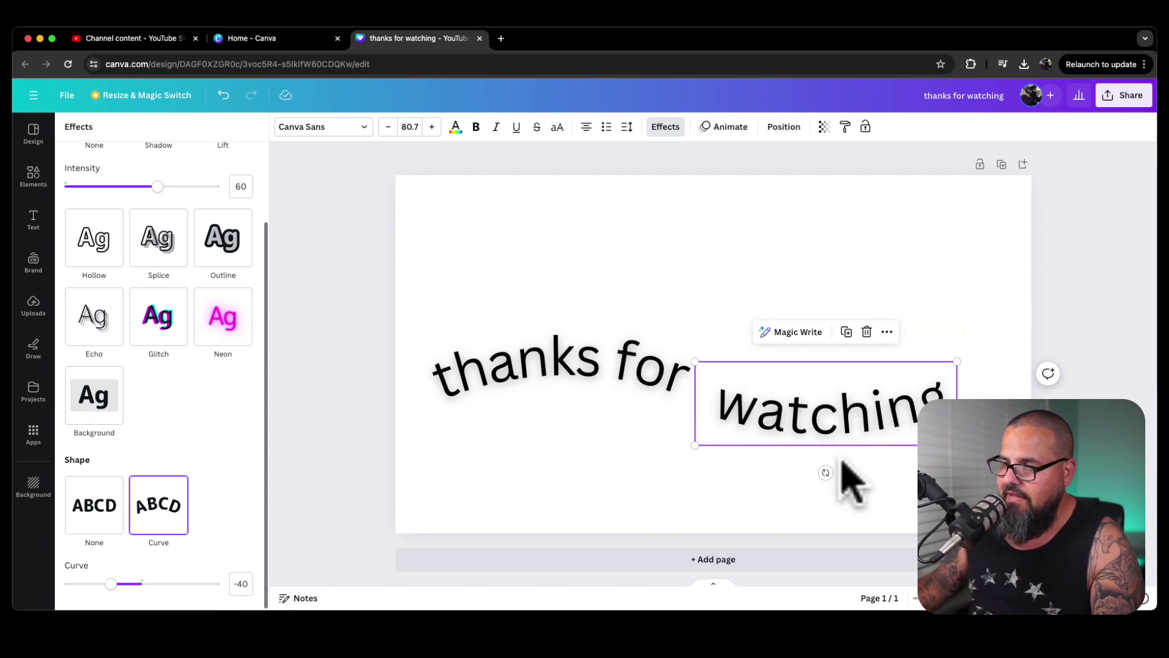
Nudge 'watching' slightly left so it continues the 'thanks for' arc.
click(865, 481)
click(823, 424)
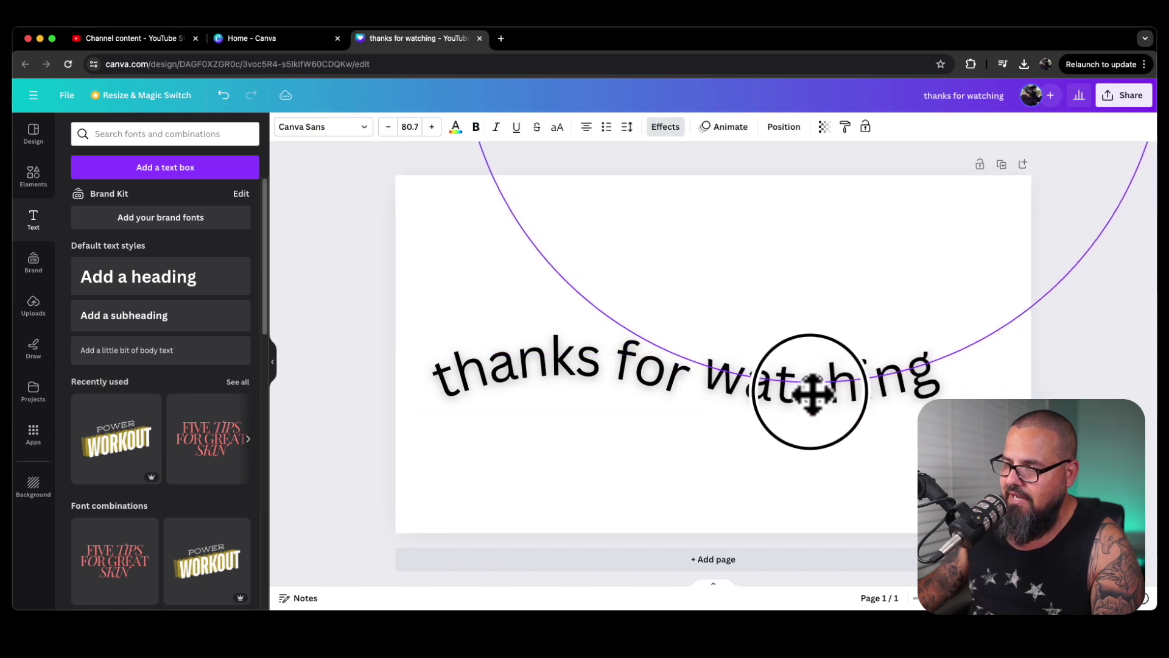
key(Escape)
click(830, 404)
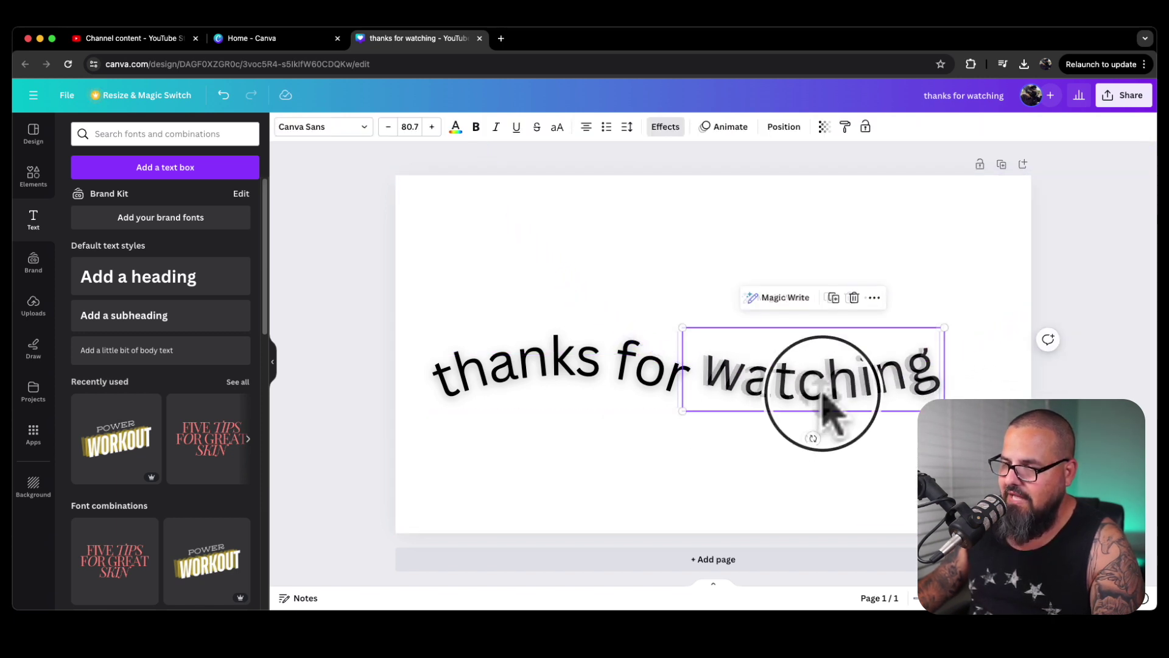
drag(830, 404, 809, 438)
key(Escape)
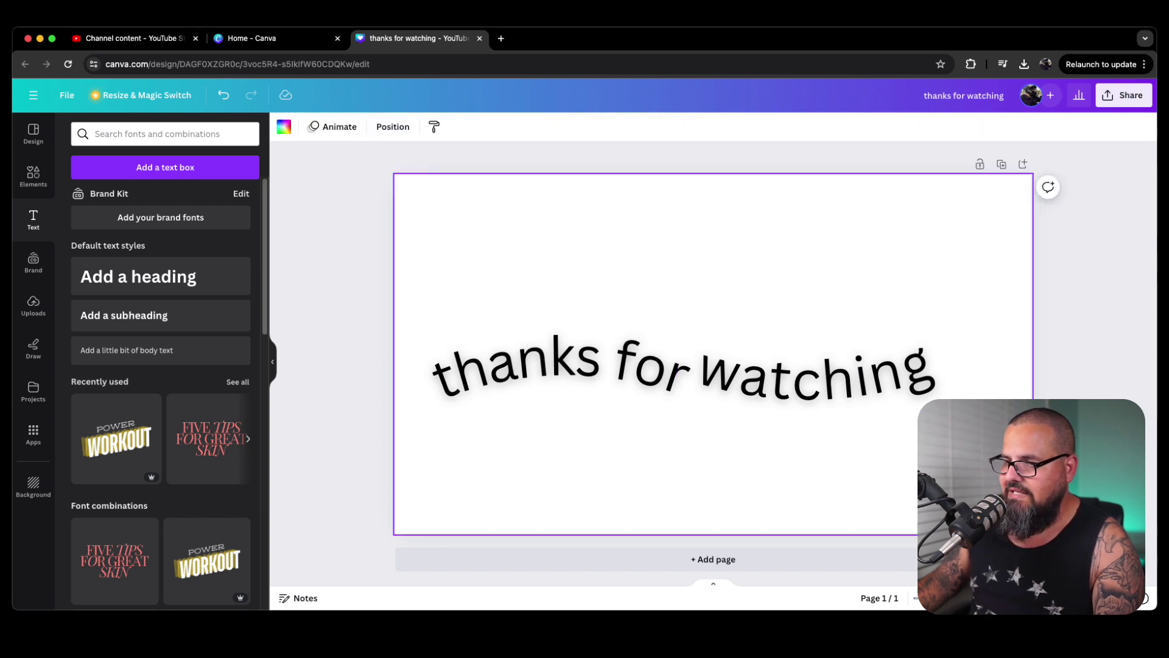
Group the 'thanks for' and 'watching' text boxes and position the group higher on the page.
click(490, 380)
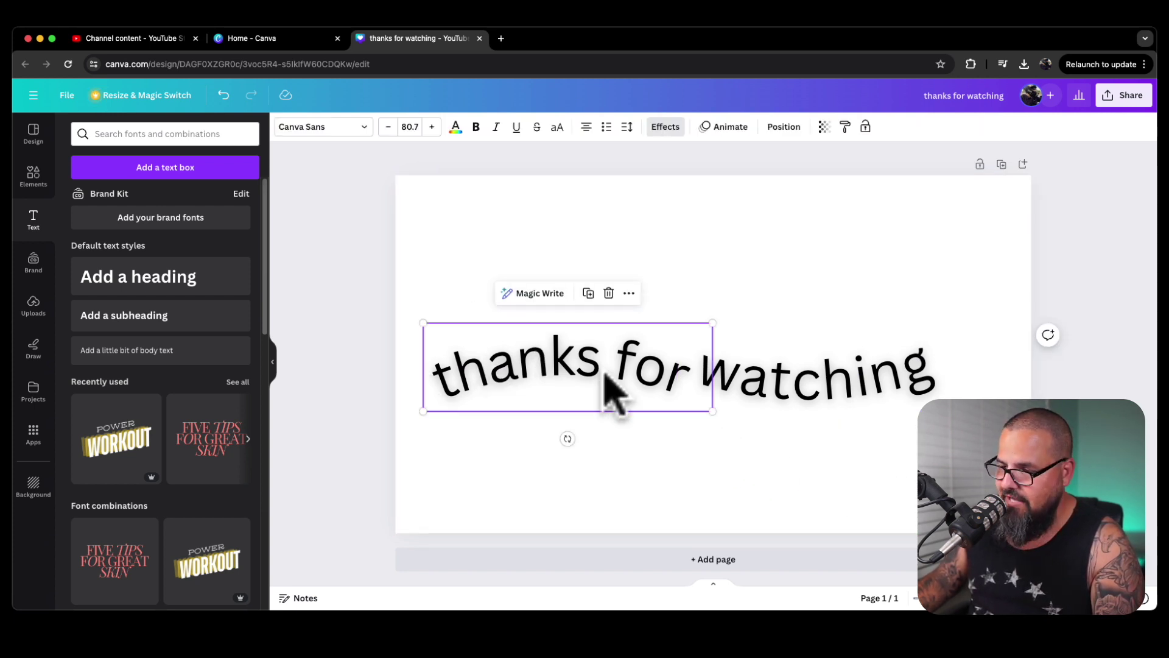
click(850, 409)
drag(548, 293, 809, 430)
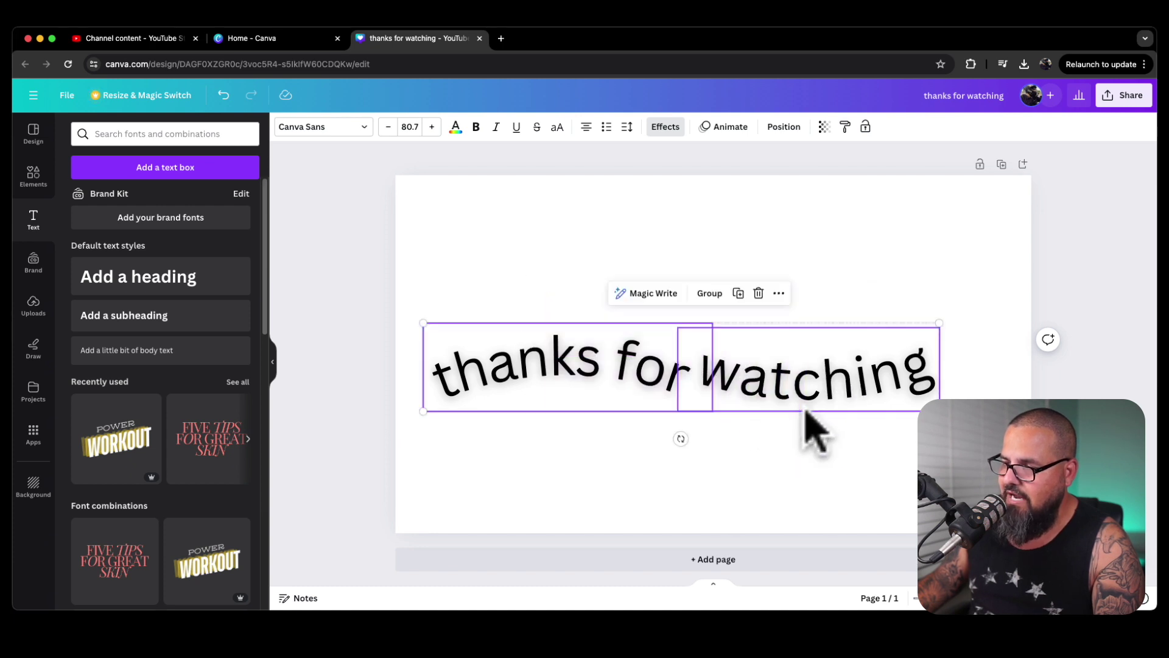
click(691, 295)
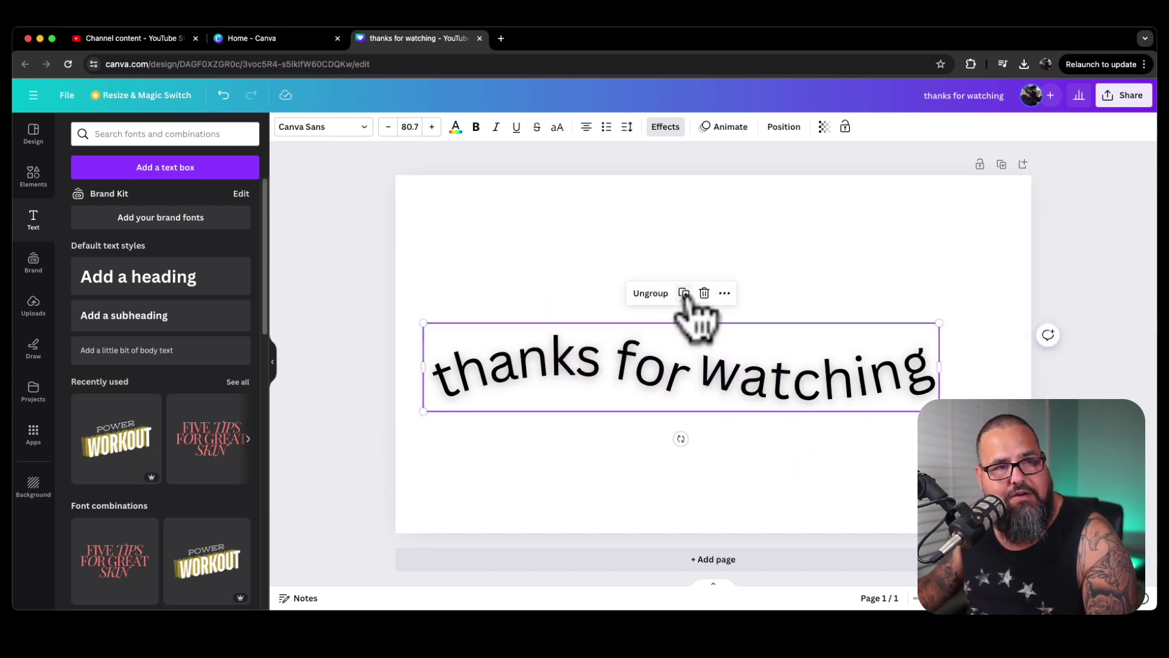
drag(750, 397, 764, 325)
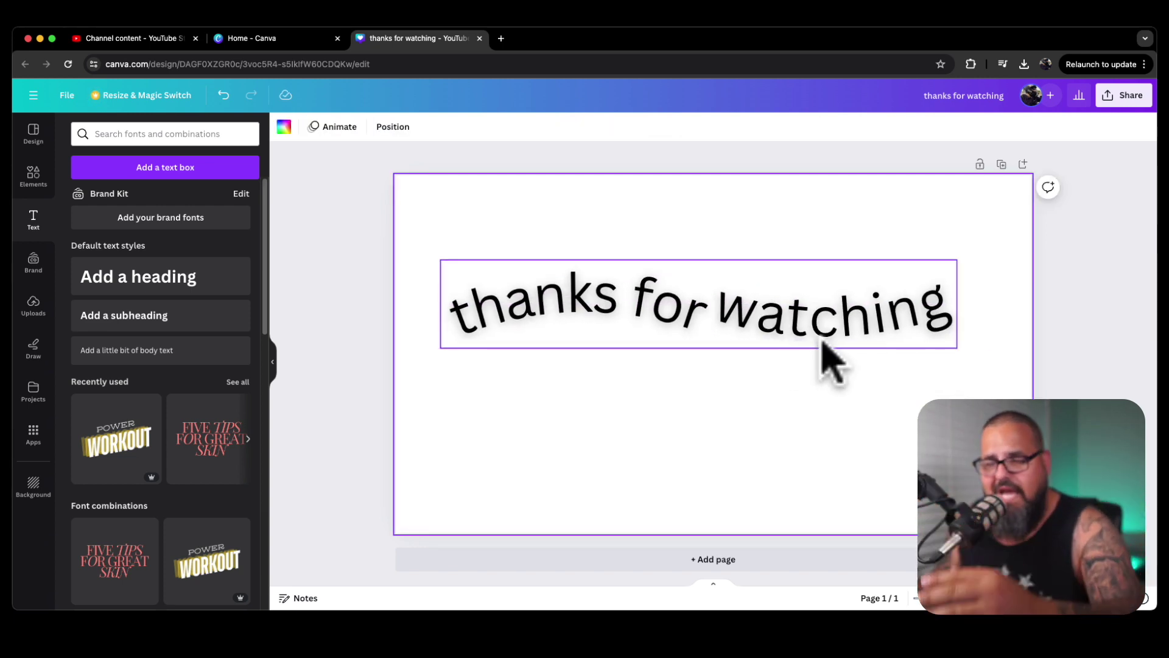
key(super+z)
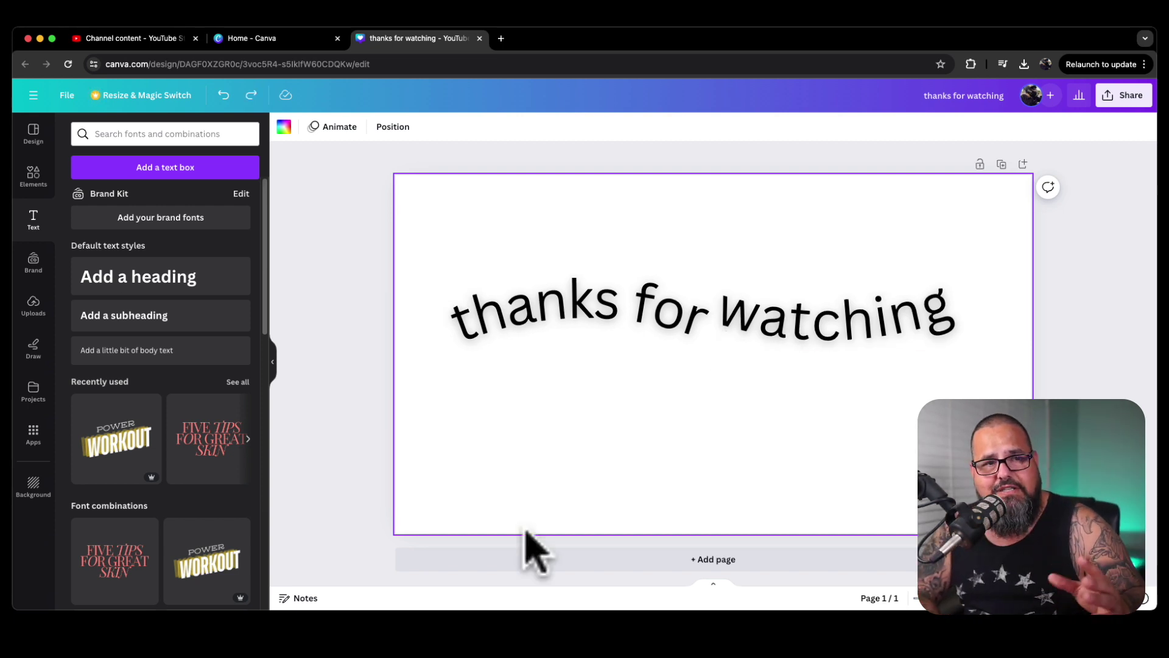